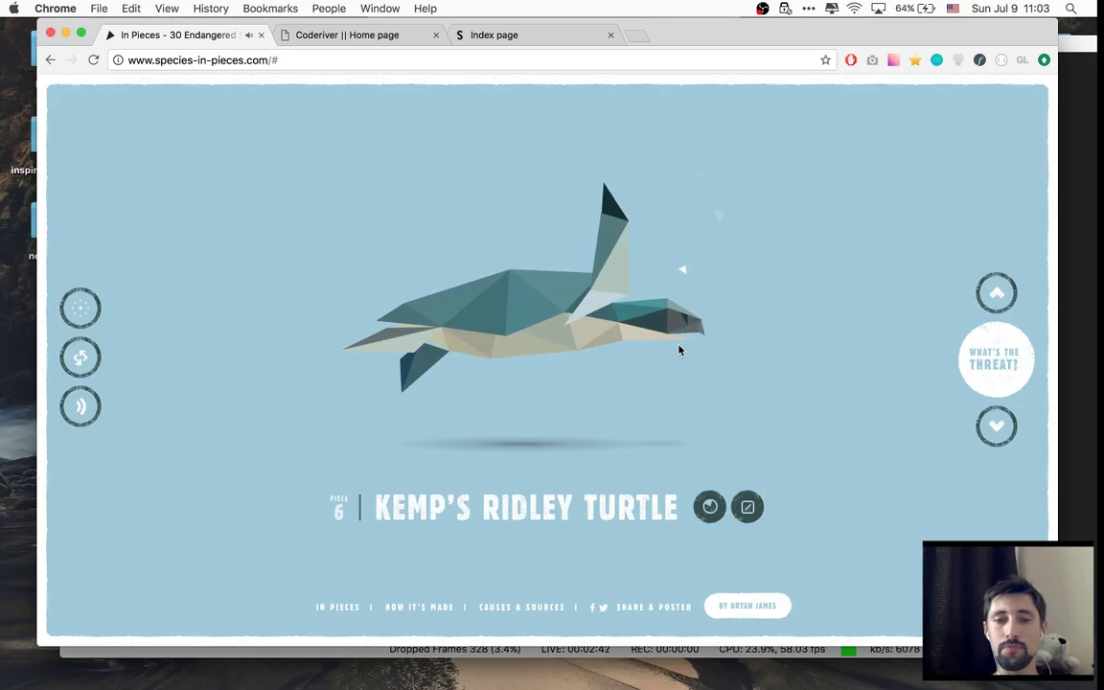
- Browse forward through the animated species pieces to the Knysna Seahorse
left_click(995, 427)
left_click(995, 433)
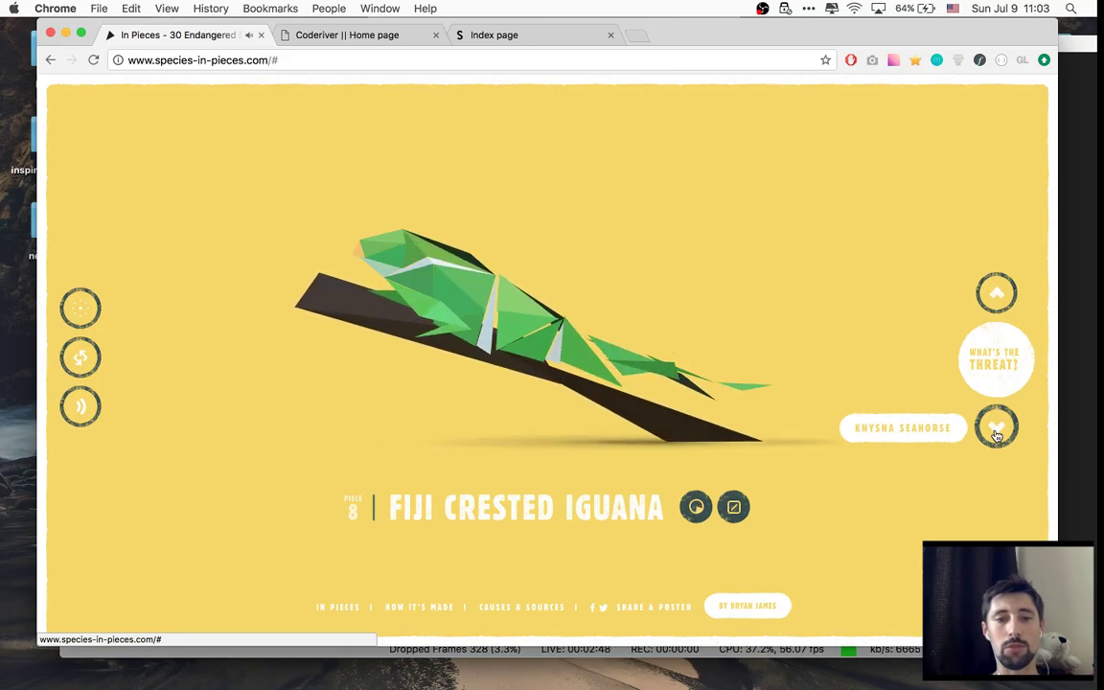
left_click(996, 434)
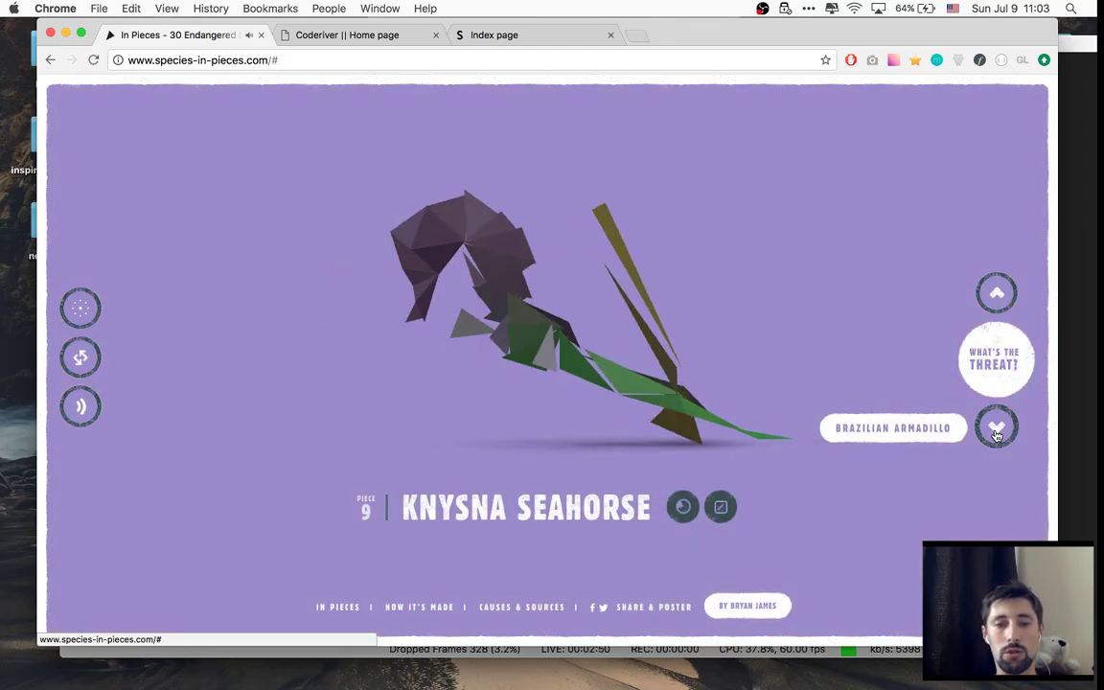
- Close the In Pieces and Coderiver reference pages, leaving only the local Index page open
left_click(261, 34)
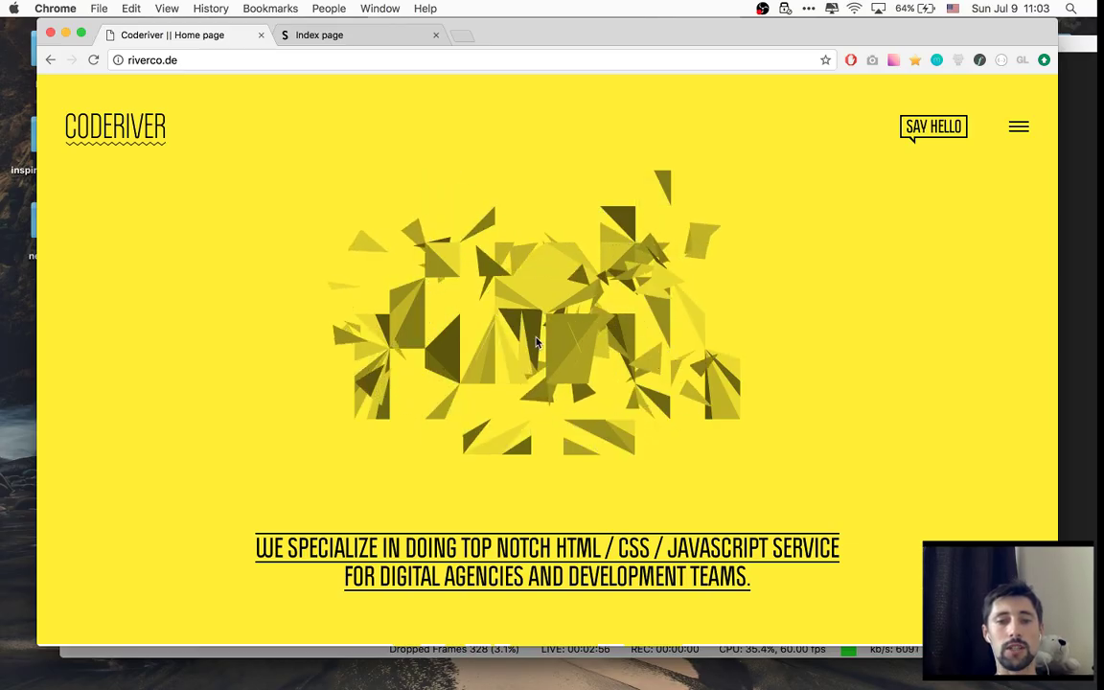
left_click(174, 59)
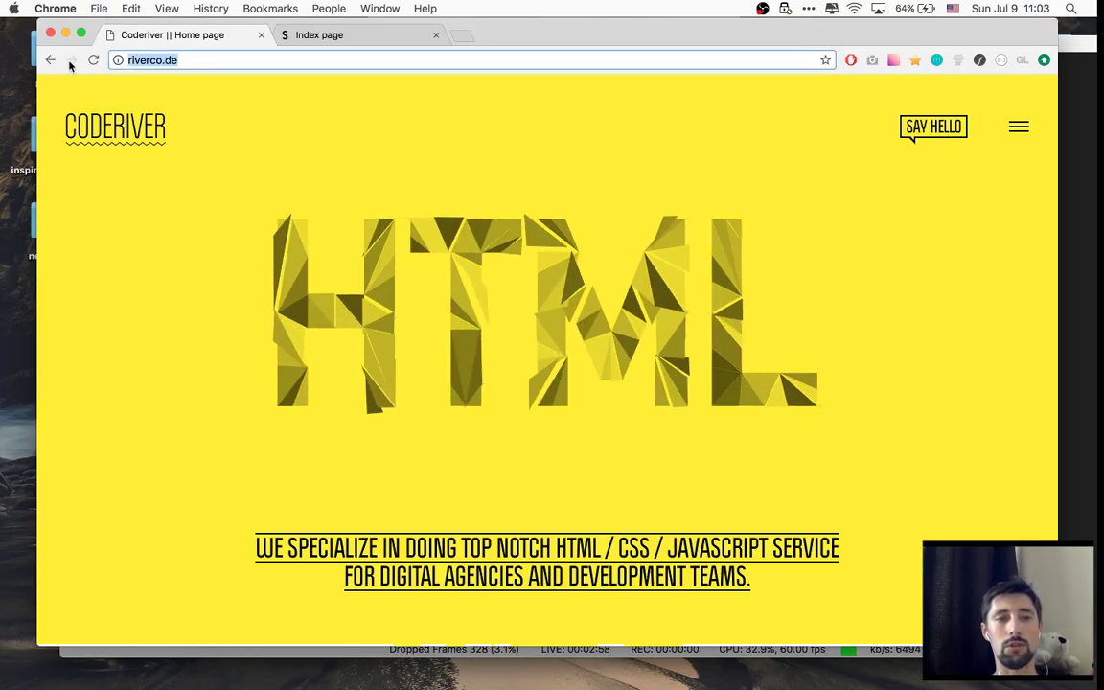
left_click(766, 275)
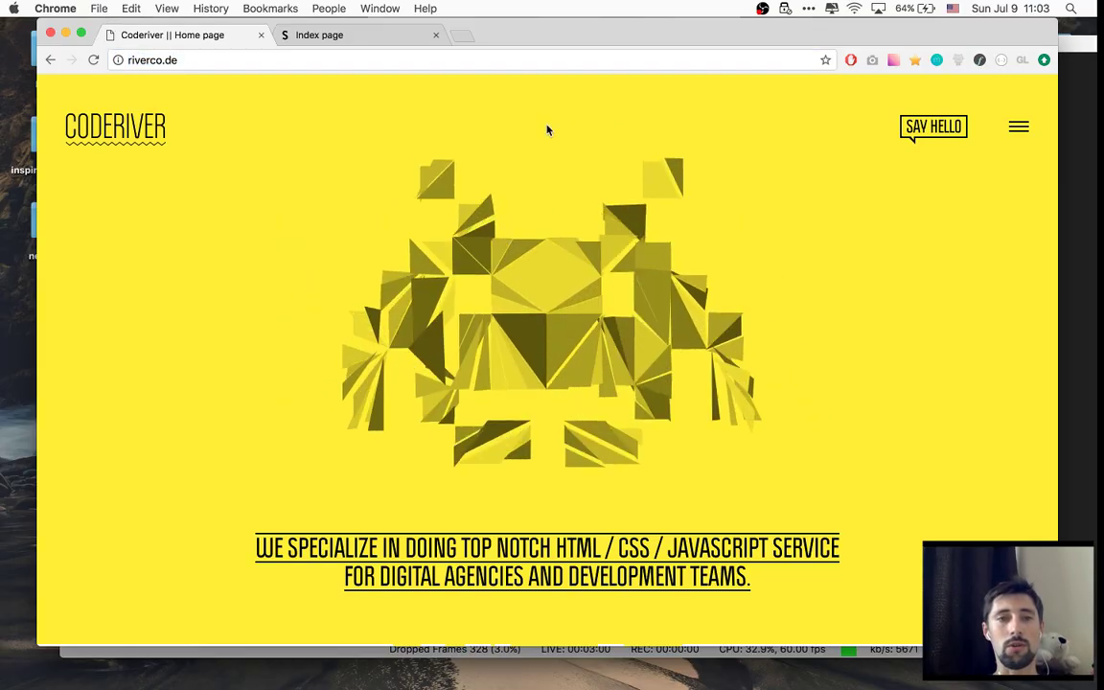
key("super+w")
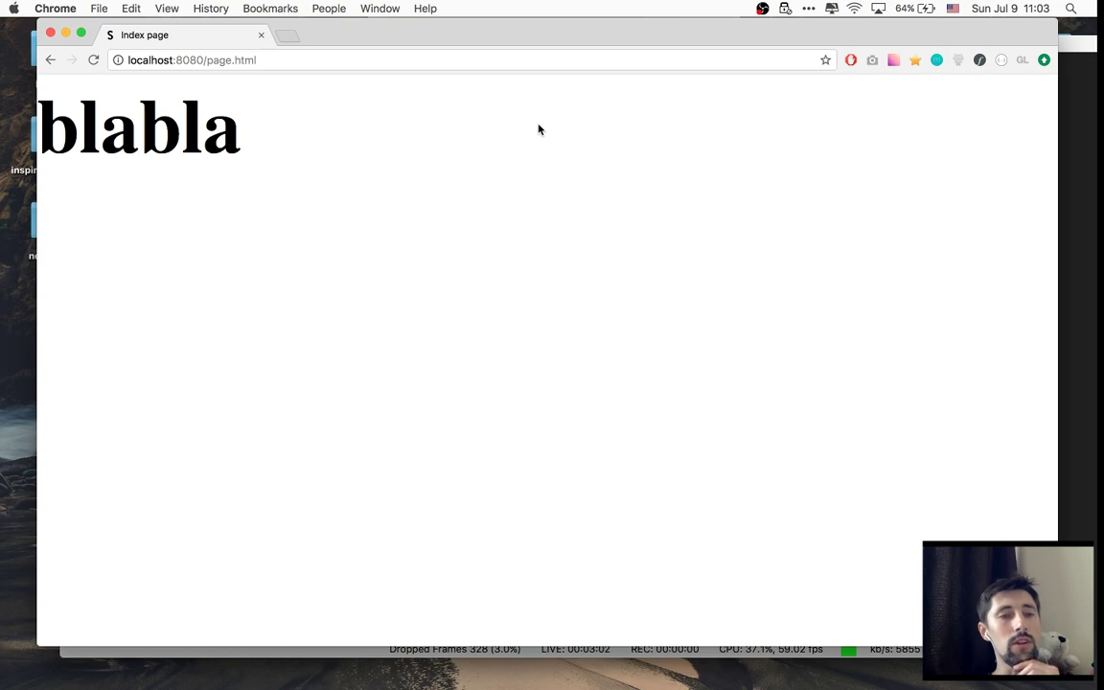
- Check the CPU usage of the running processes in Activity Monitor, and close it again
left_click_drag(572, 42, 562, 43)
key("alt+space")
type("mon")
key("Return")
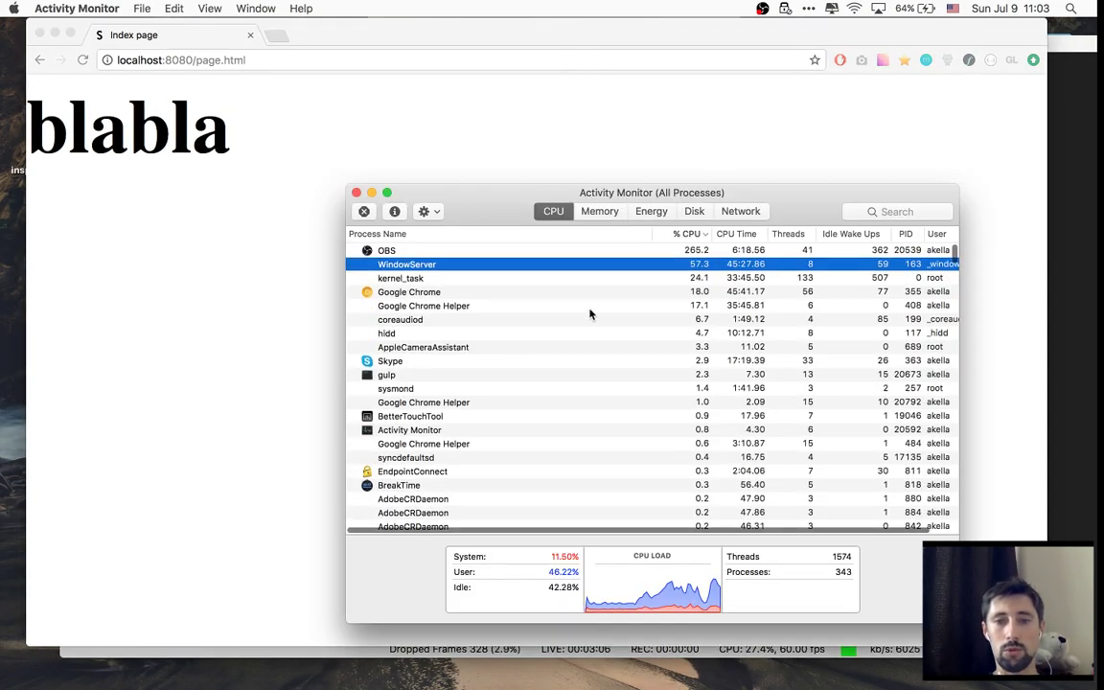
left_click(538, 251)
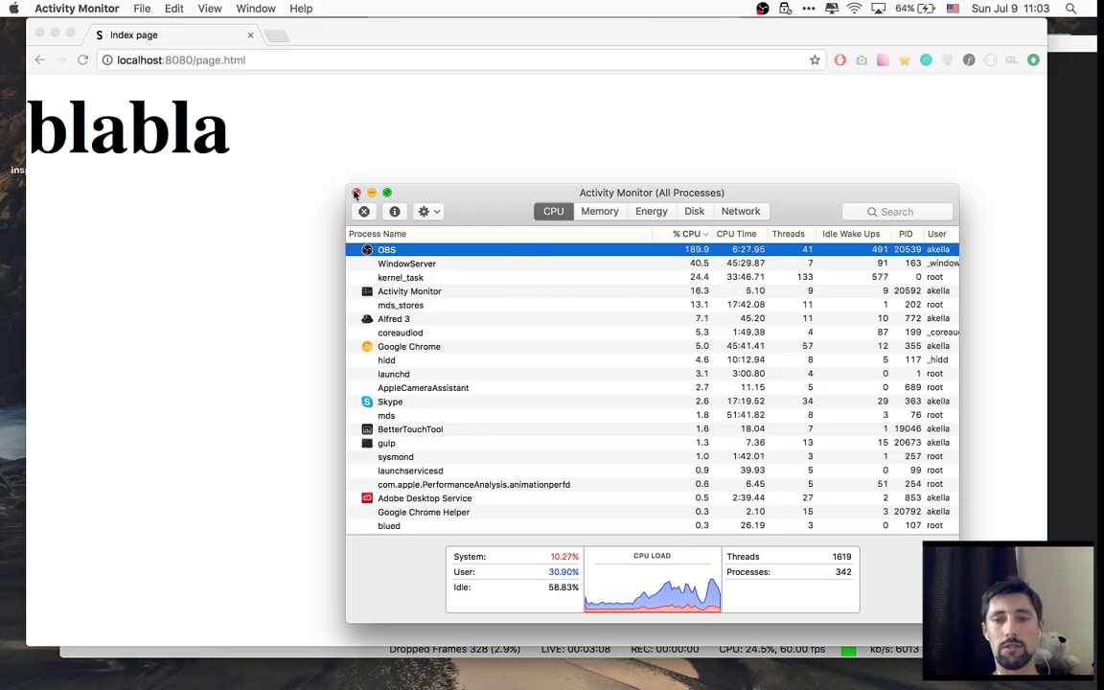
left_click(356, 192)
left_click(499, 232)
key("ctrl+Up")
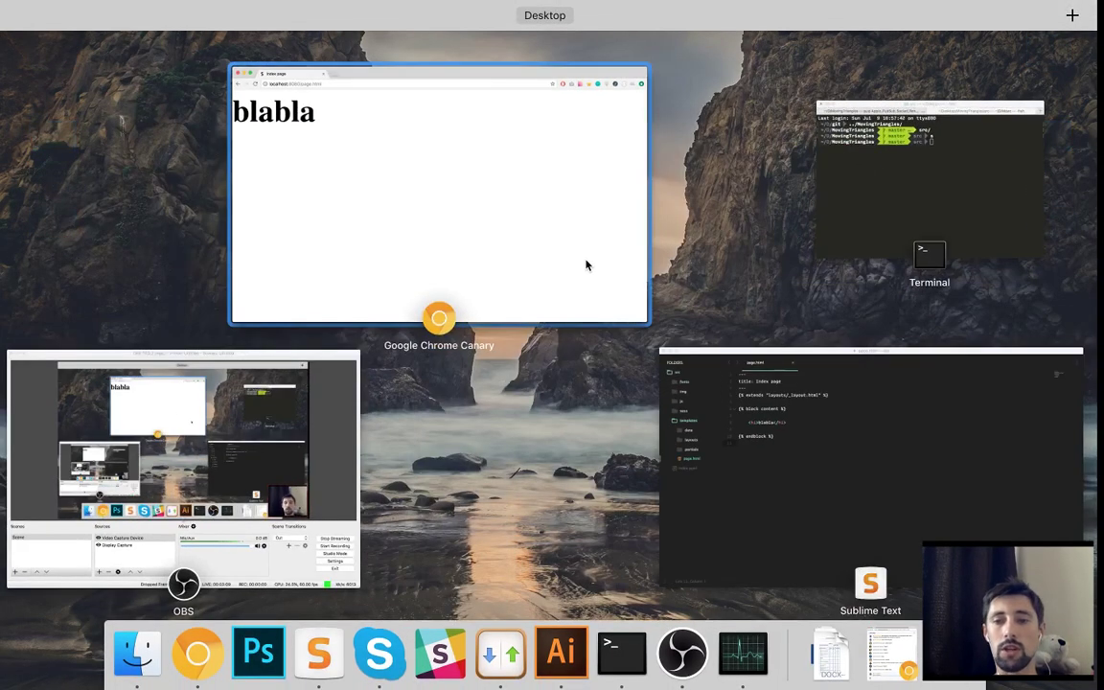
left_click(786, 458)
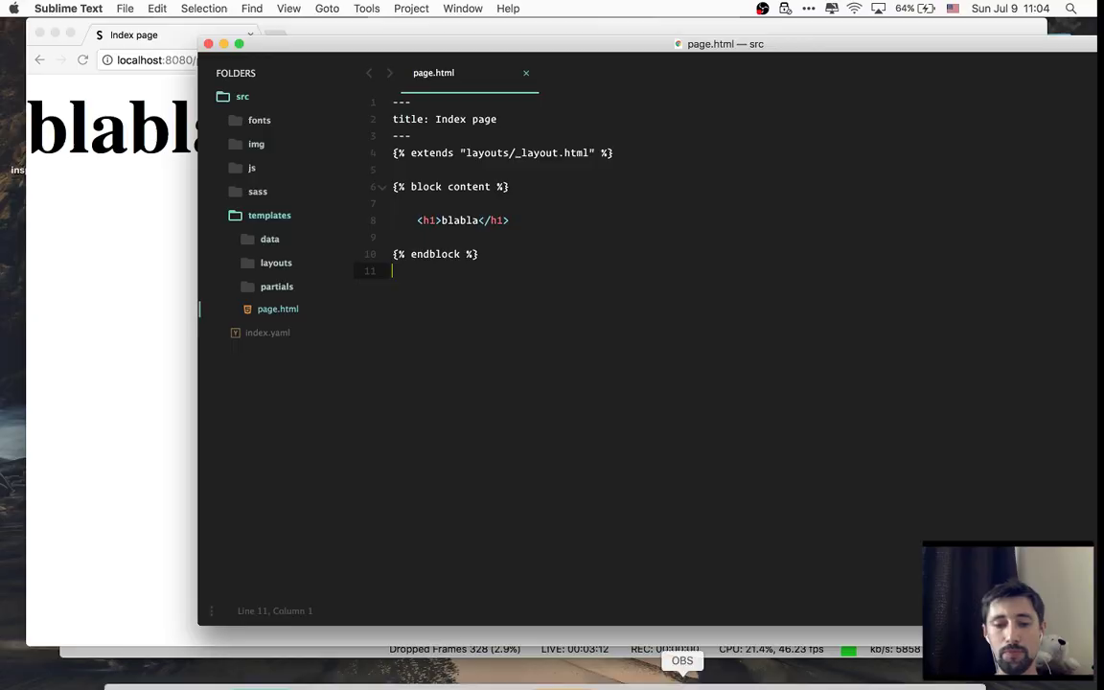
left_click(562, 652)
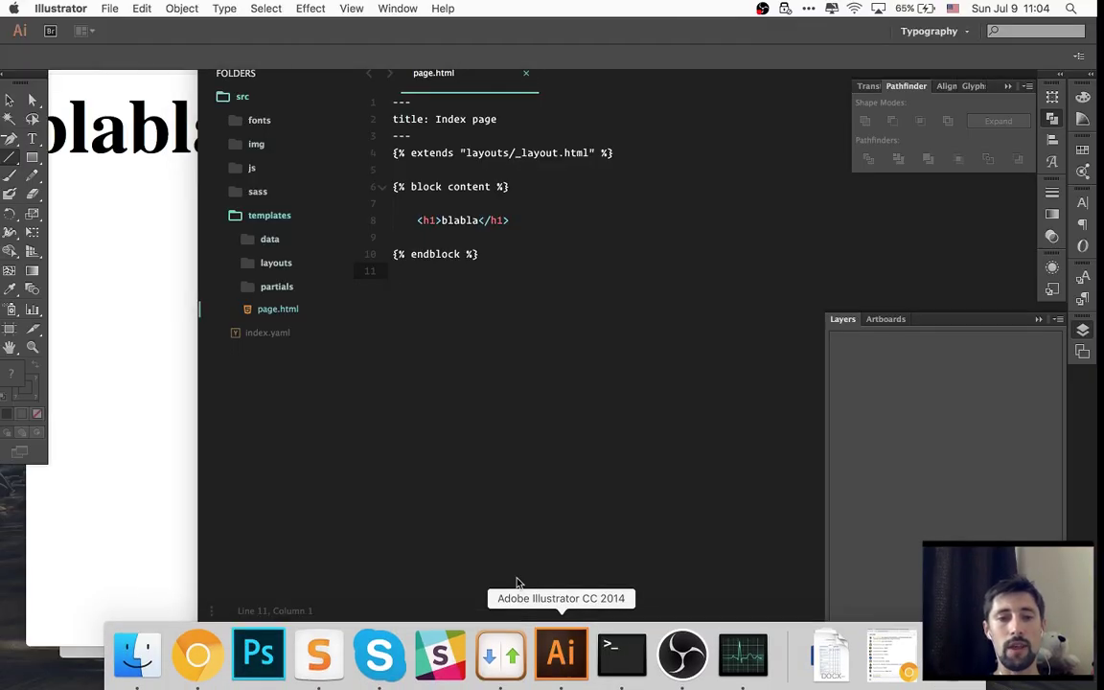
left_click(67, 165)
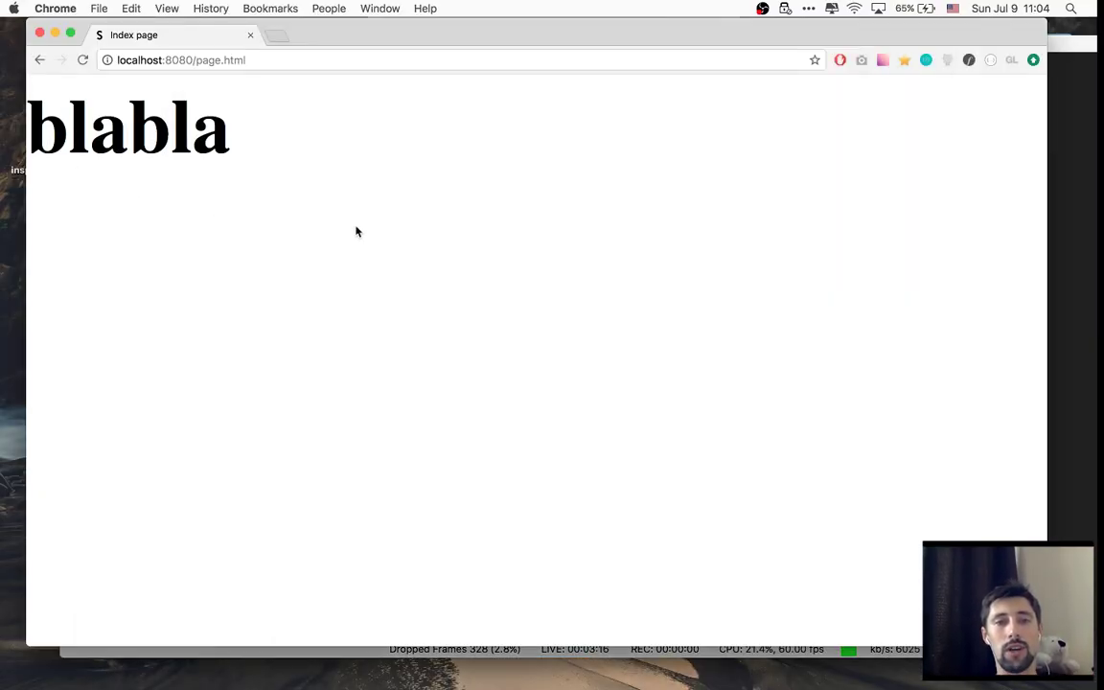
- Switch to Adobe Illustrator and create a new document of 800 × 600 px with one artboard
key("ctrl+Up")
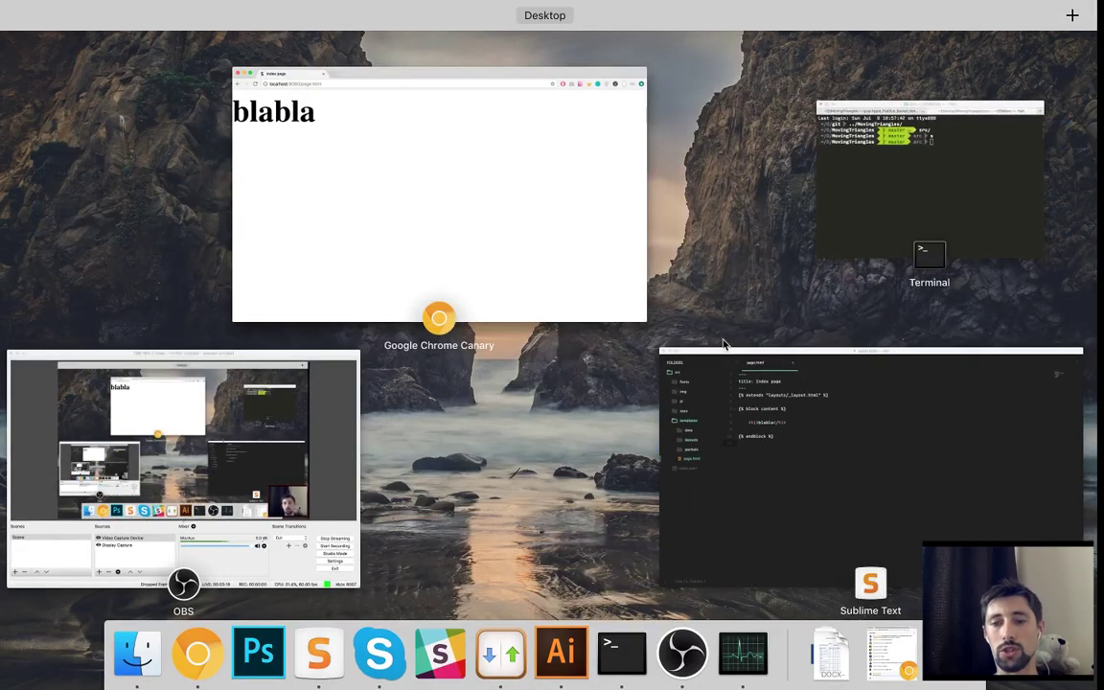
left_click(789, 448)
left_click(560, 674)
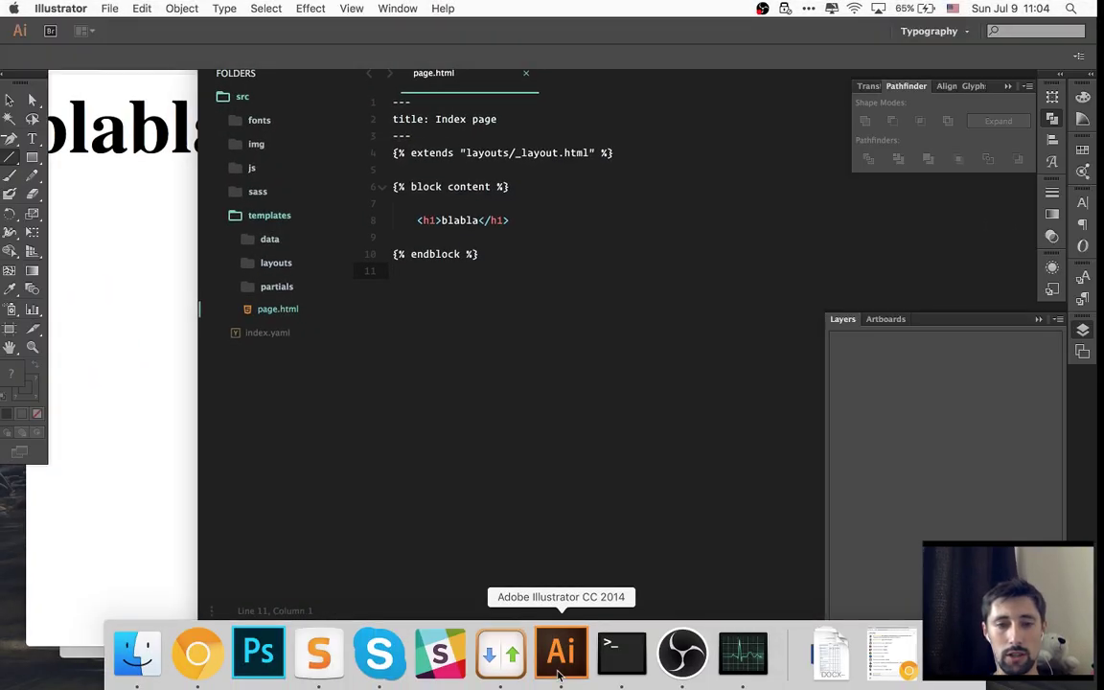
key("super+n")
key("super+Tab")
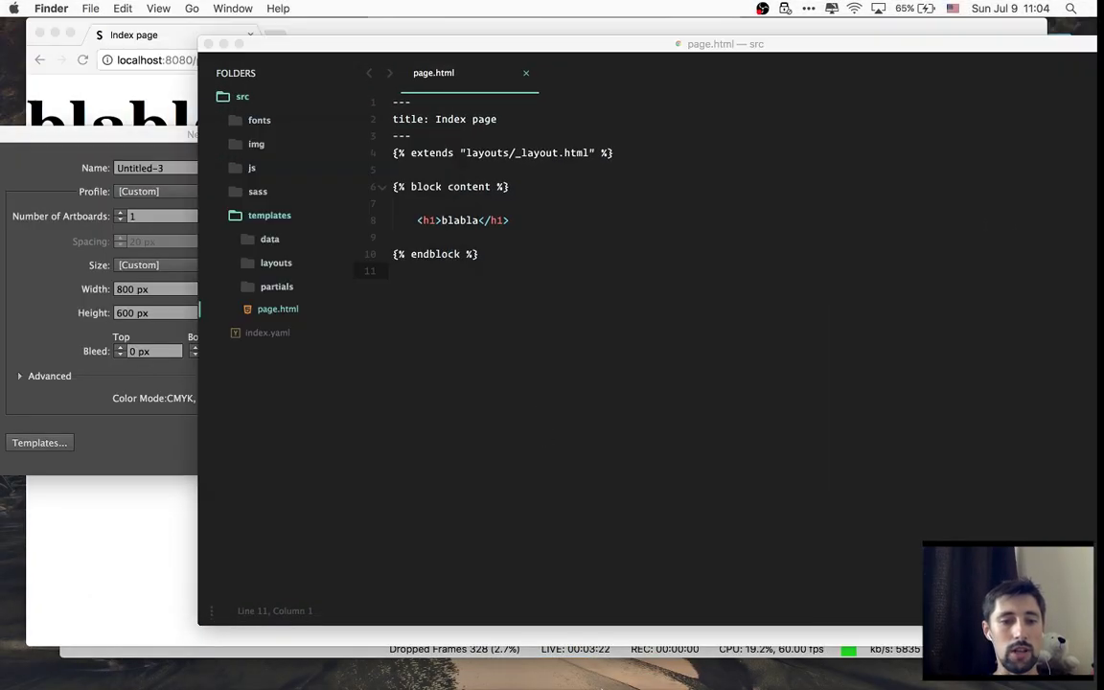
key("super+Tab")
left_click(404, 442)
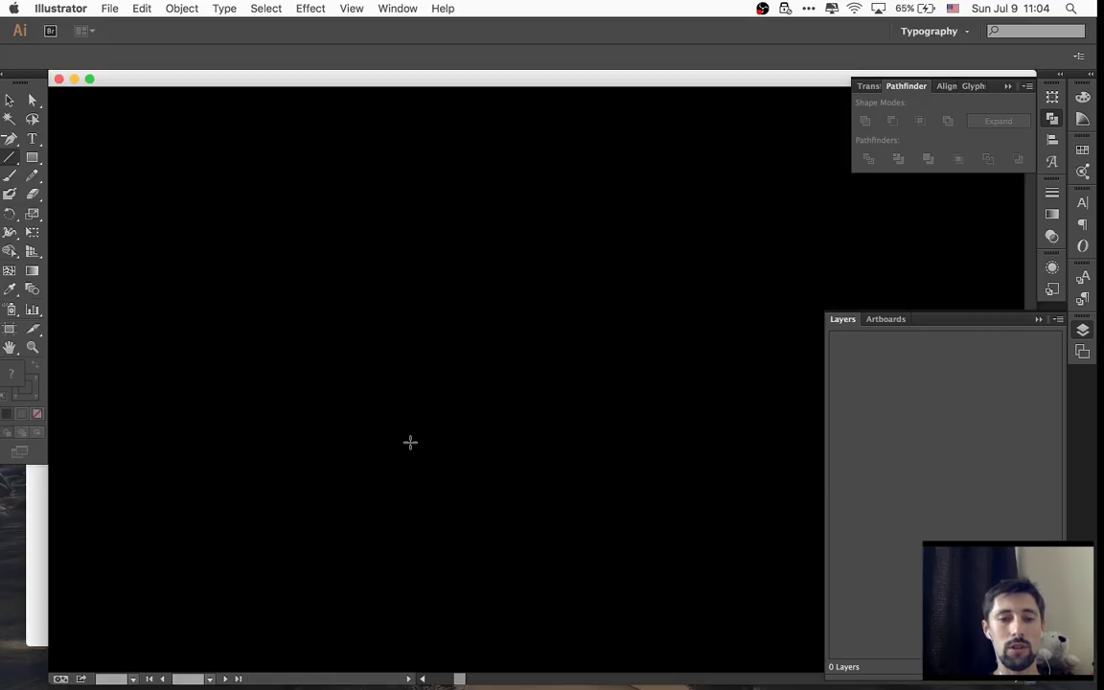
- Dismiss the line segment options and collapse the open Layers and Pathfinder panels to clear the canvas
left_click(410, 442)
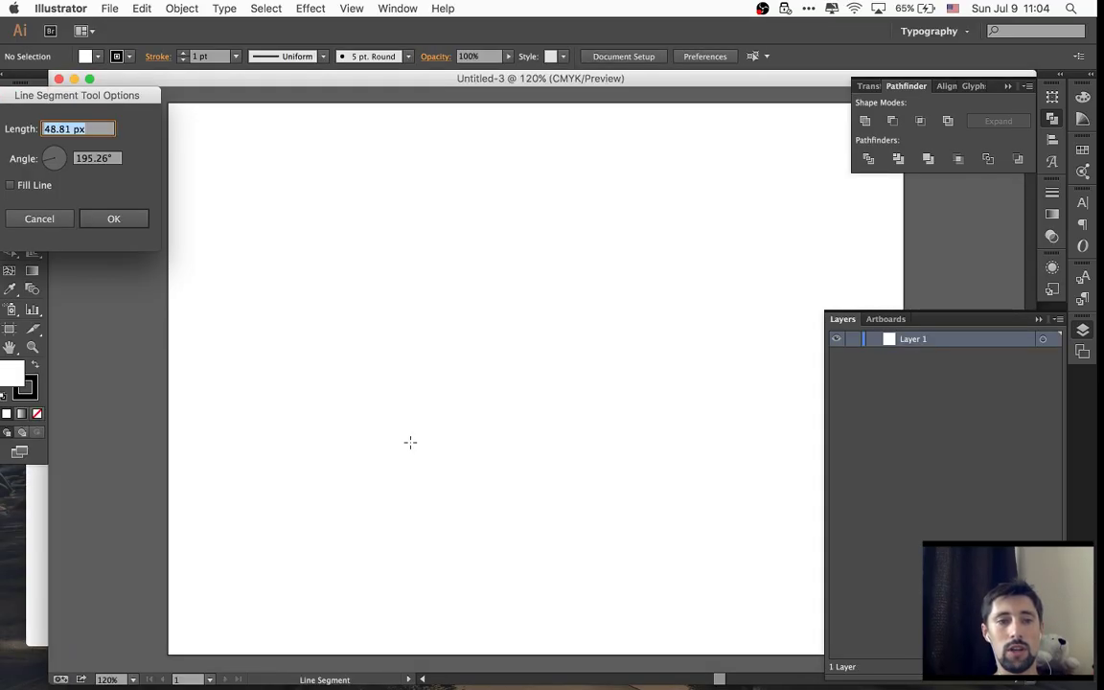
left_click(39, 218)
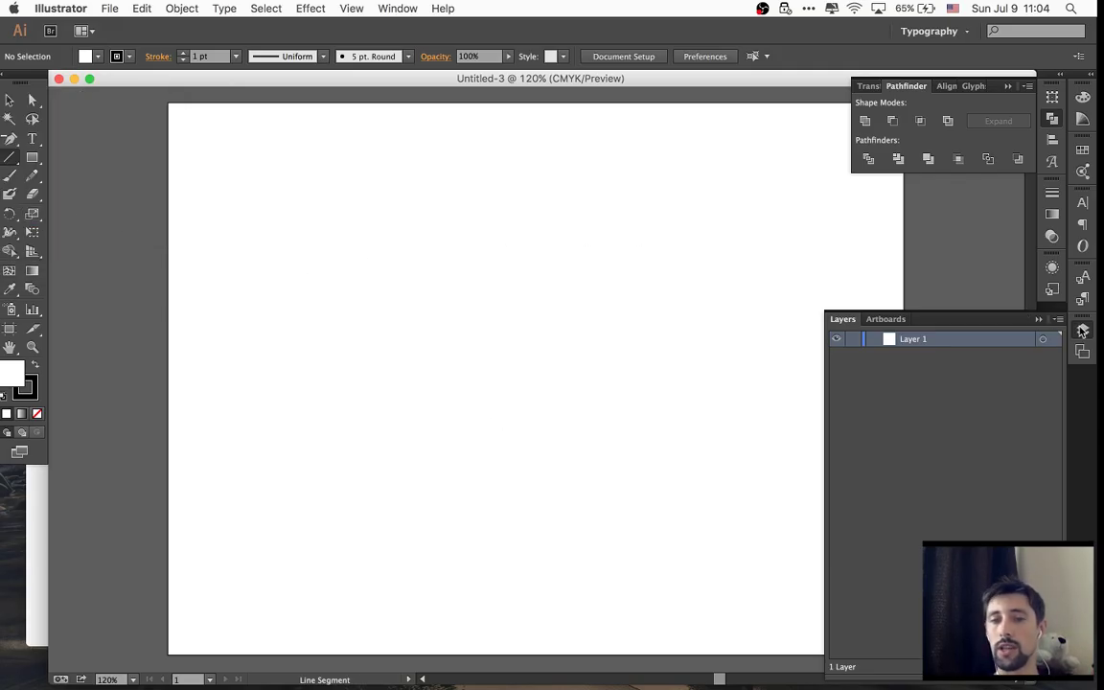
left_click(912, 137)
left_click(1054, 120)
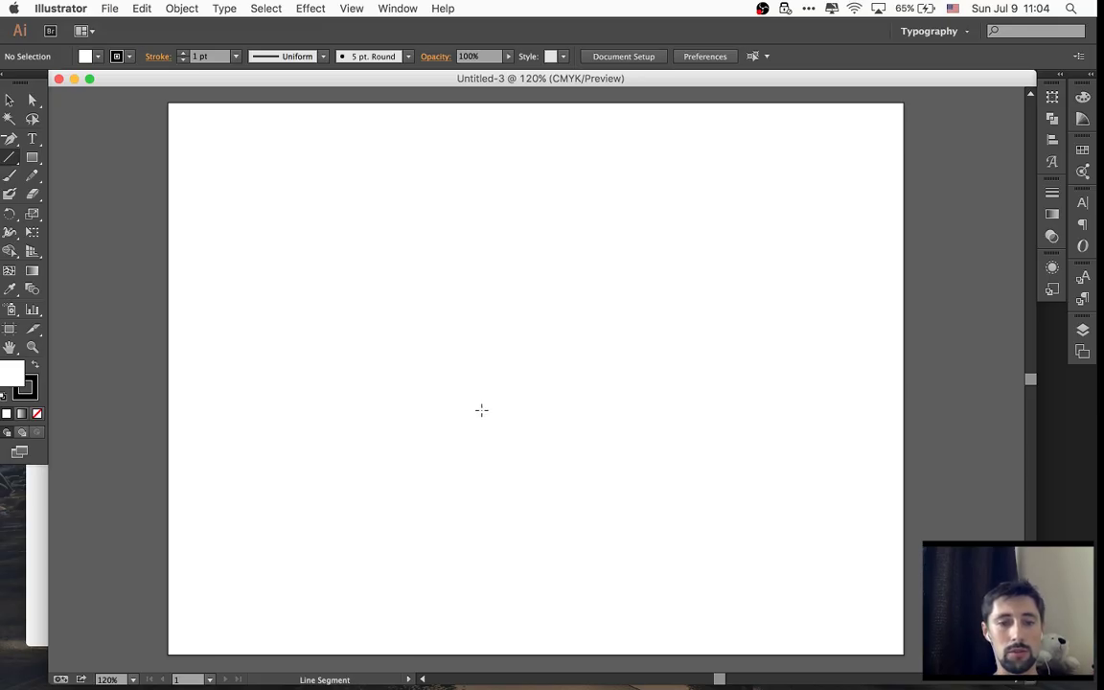
- Add the text "JS" near the middle of the artboard and set its font size to 72 pt
key("t")
left_click(448, 388)
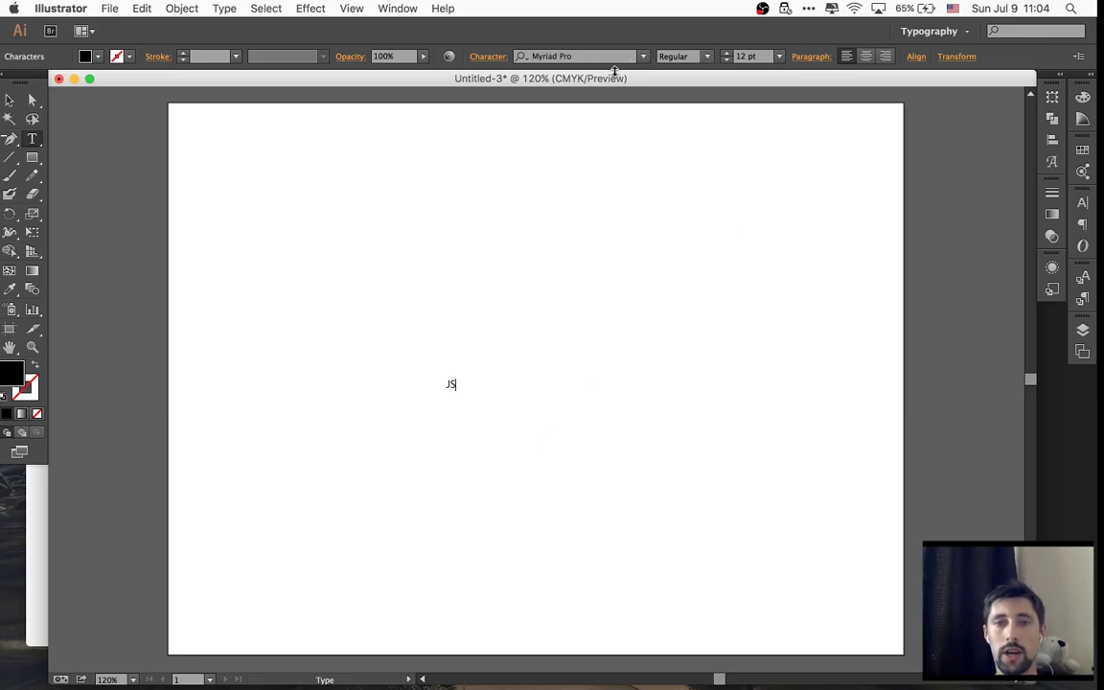
key("super+a")
left_click(779, 55)
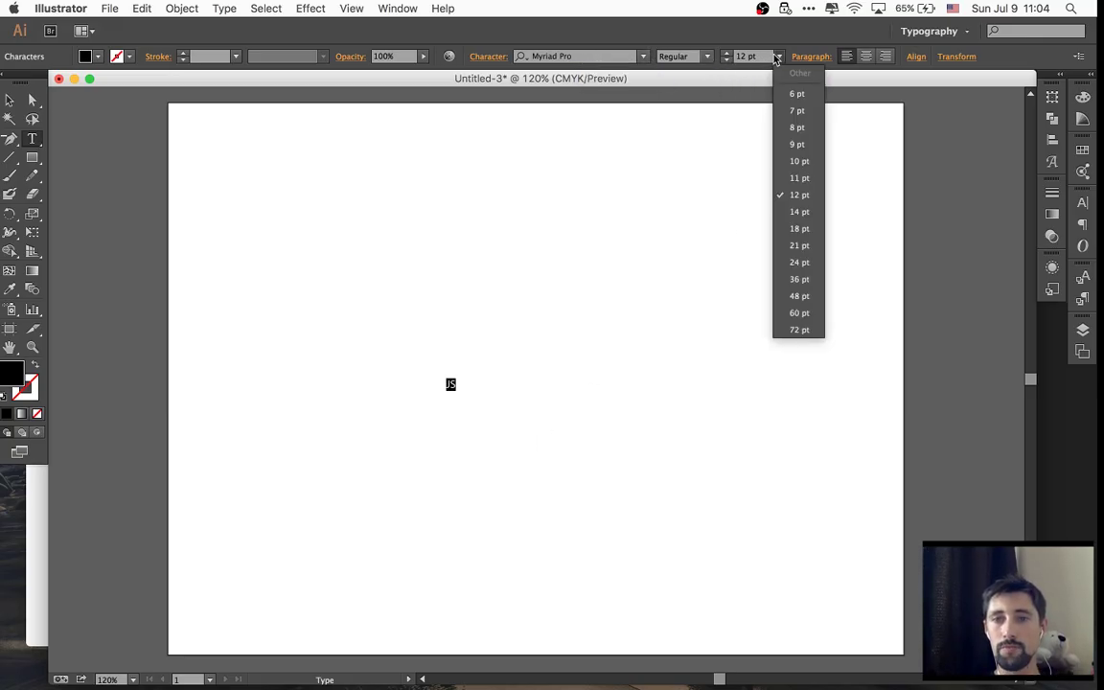
left_click(798, 330)
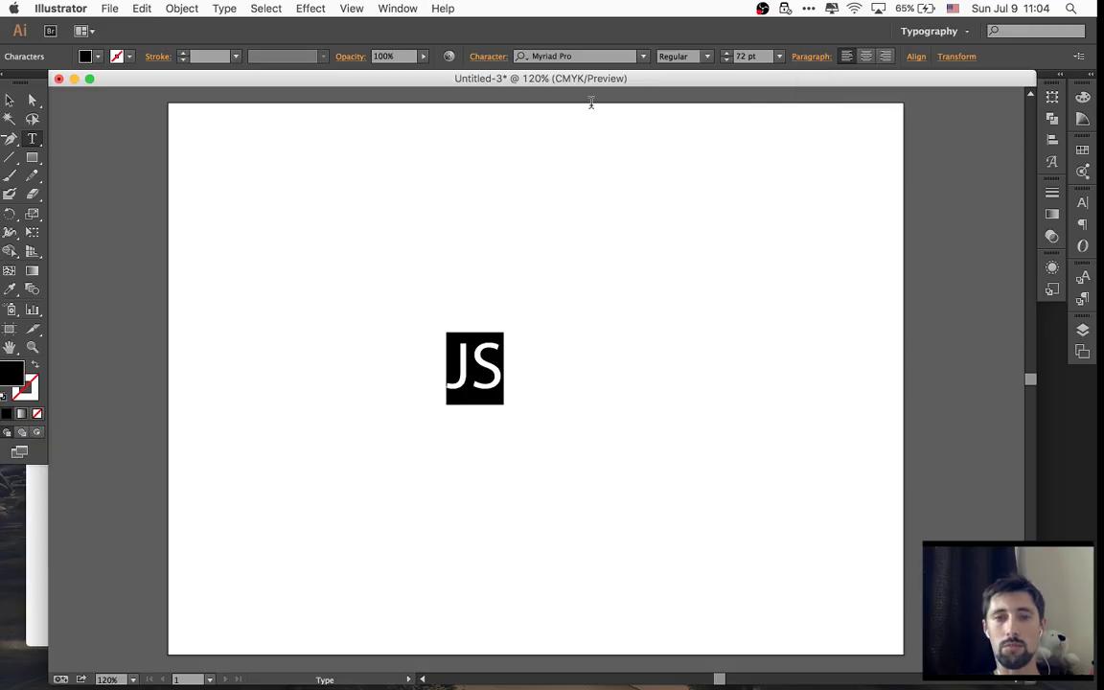
- Enlarge the JS text to 202 pt and move it slightly lower on the artboard
left_click(738, 55)
type("1")
key("Return")
key("Escape")
left_click_drag(548, 353, 555, 408)
left_click(743, 56)
type("22")
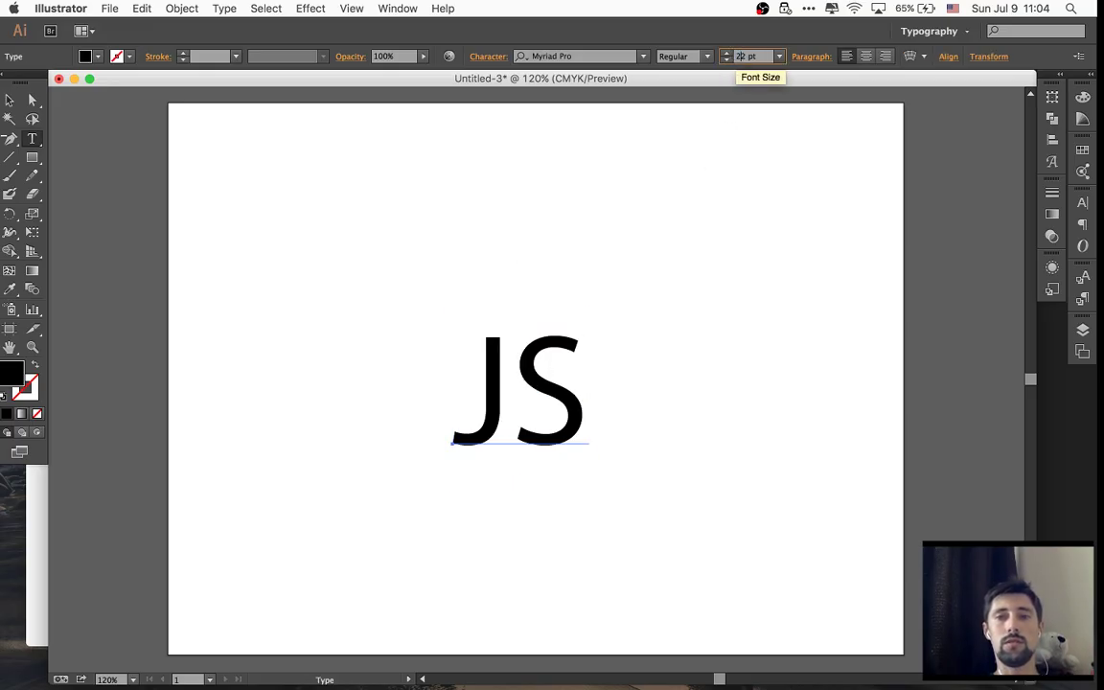
key("Return")
- Change the font of the JS letters to PFDinDisplayPro-Bold
left_click_drag(606, 393, 403, 383)
left_click(578, 55)
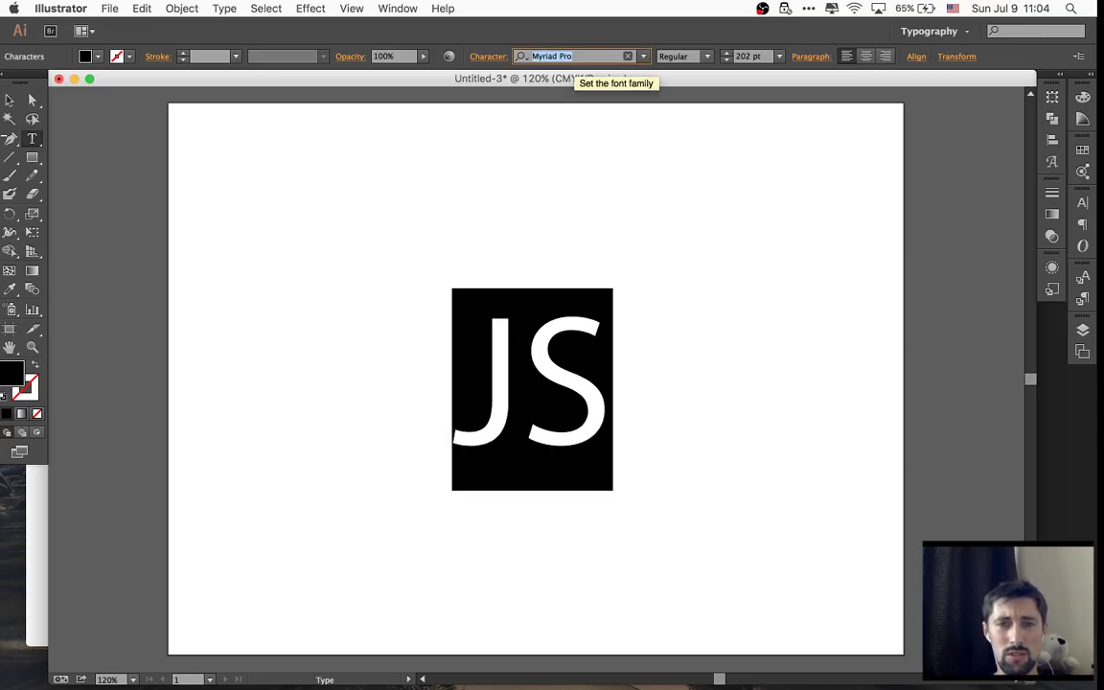
type("din")
left_click(587, 132)
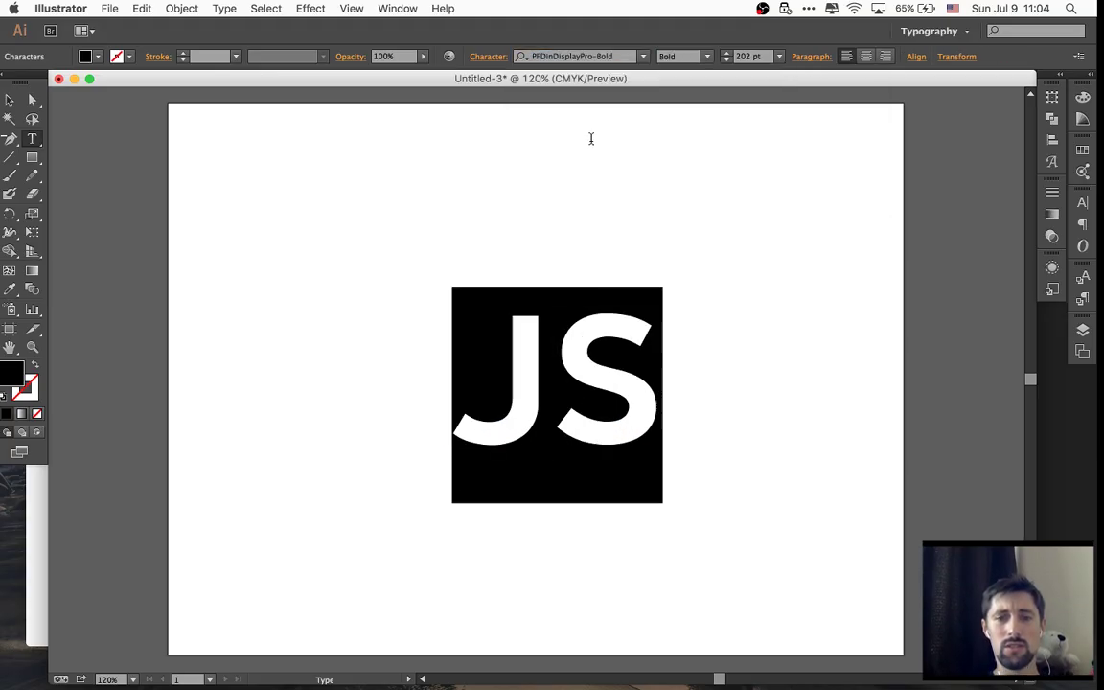
- Increase the JS text size to 272 pt and reposition it around the middle of the artboard
key("Escape")
key("v")
left_click_drag(601, 414, 577, 404)
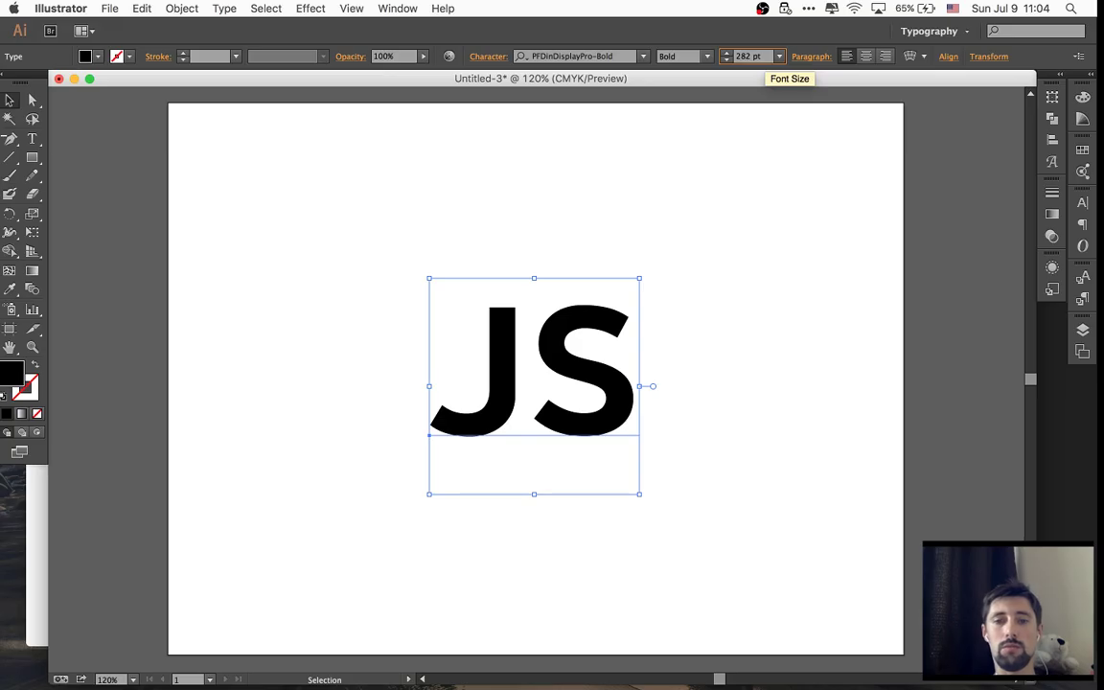
key("Return")
key("a")
left_click_drag(637, 363, 602, 385)
key("v")
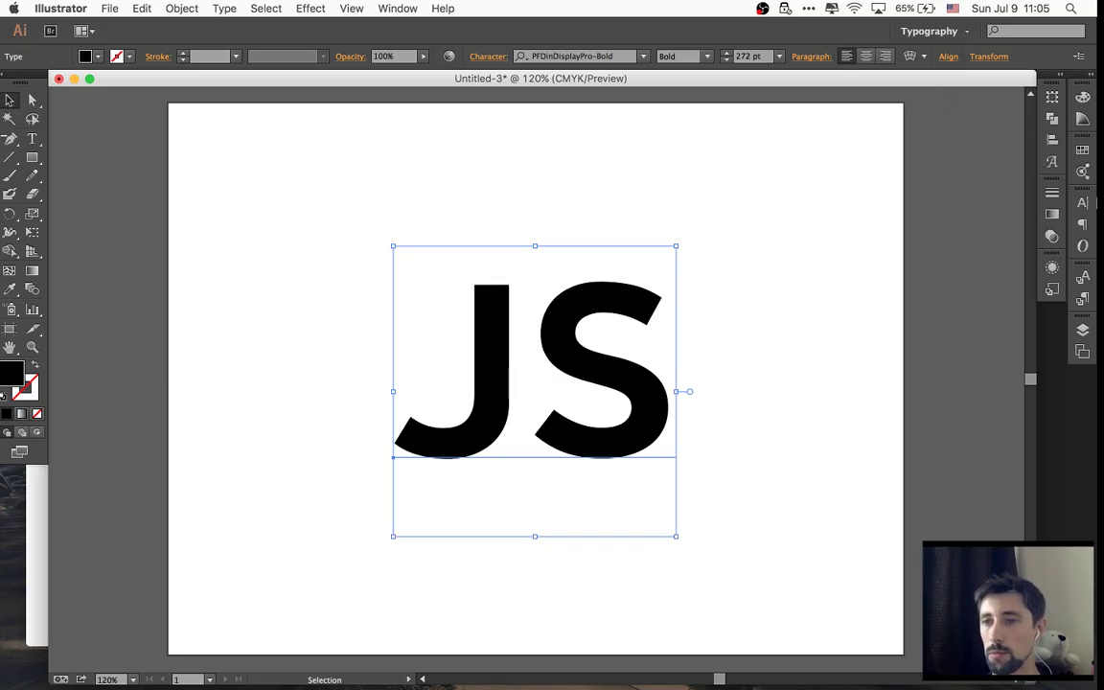
- Center the JS text horizontally and vertically on the artboard with the Align options, and deselect it
left_click(1054, 141)
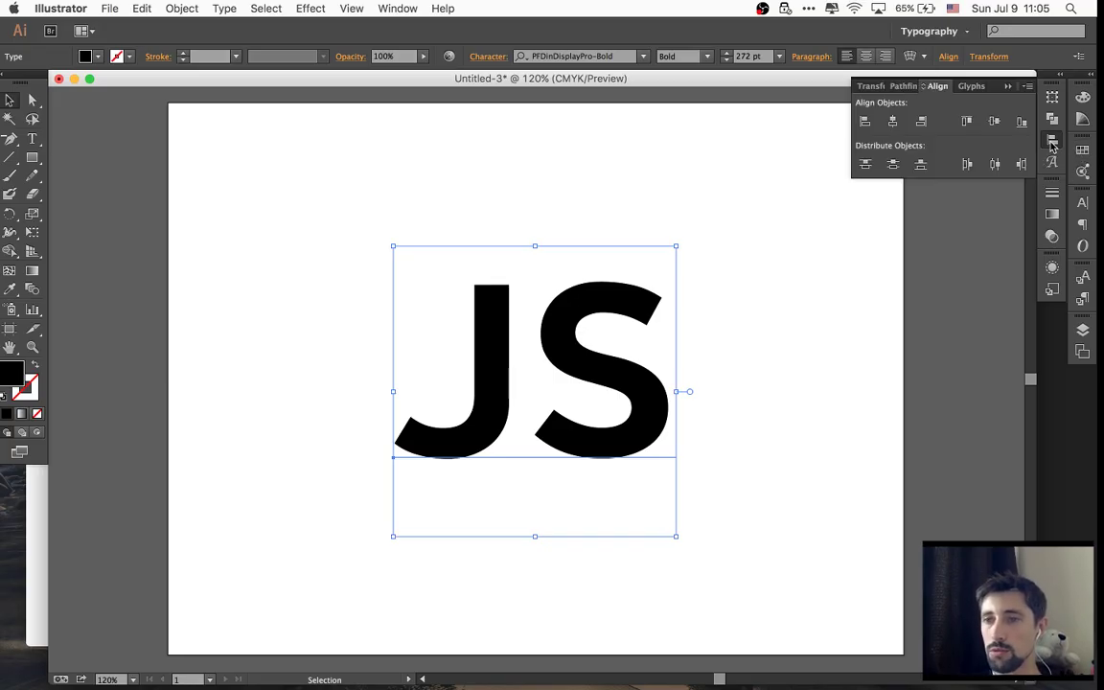
left_click(891, 123)
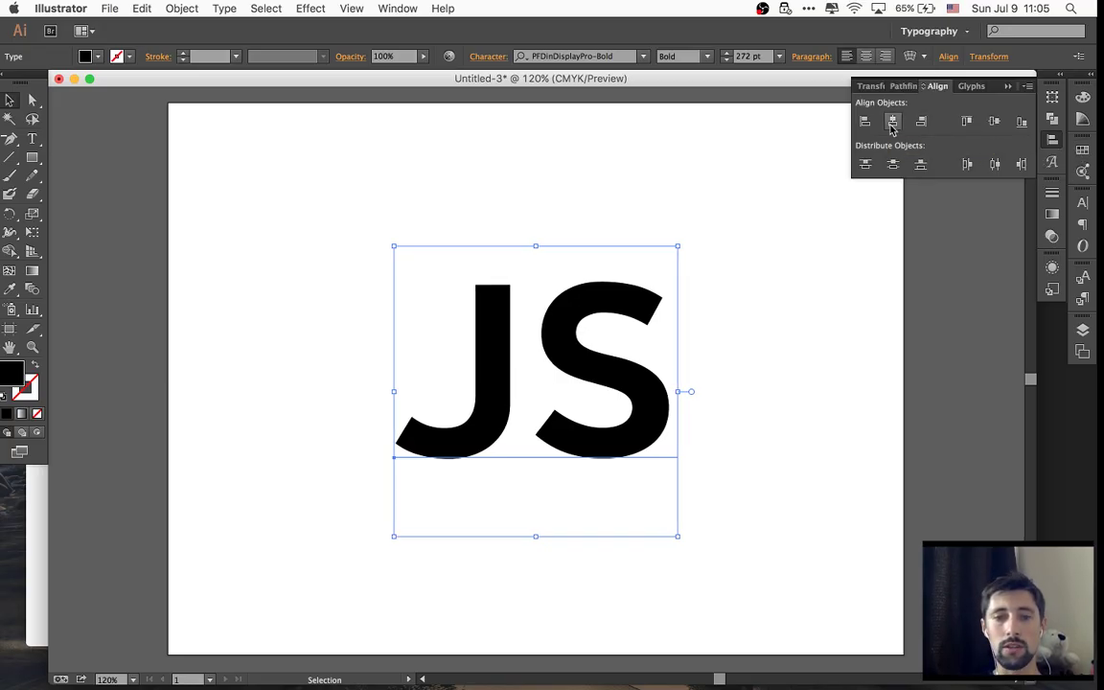
left_click(995, 123)
left_click(940, 385)
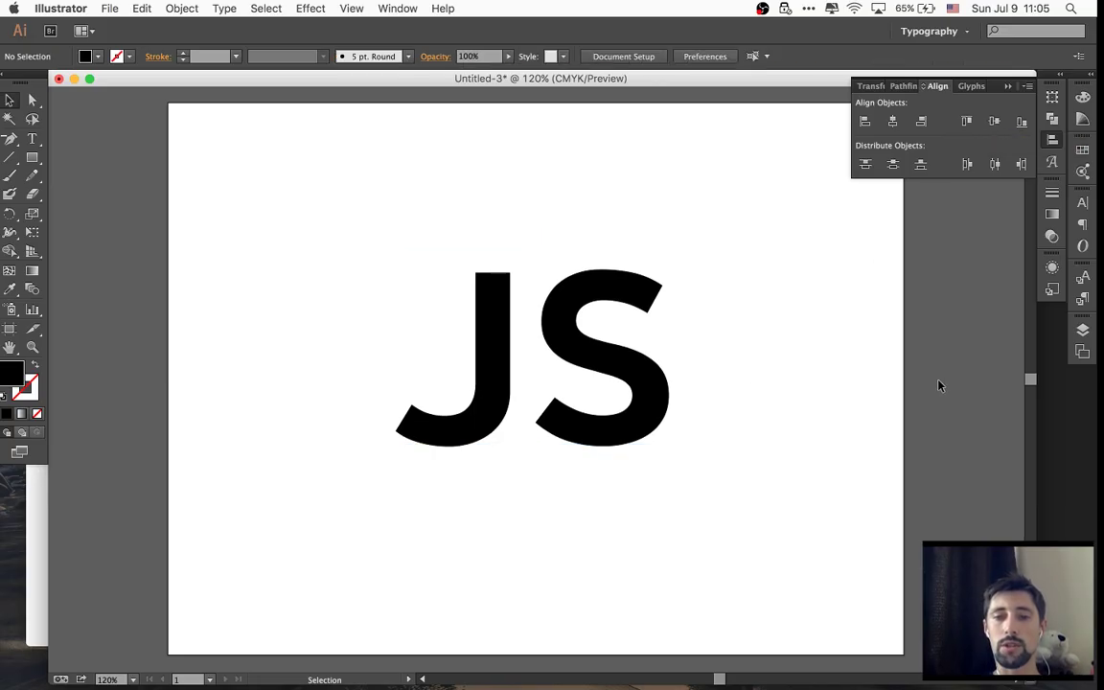
double_click(628, 355)
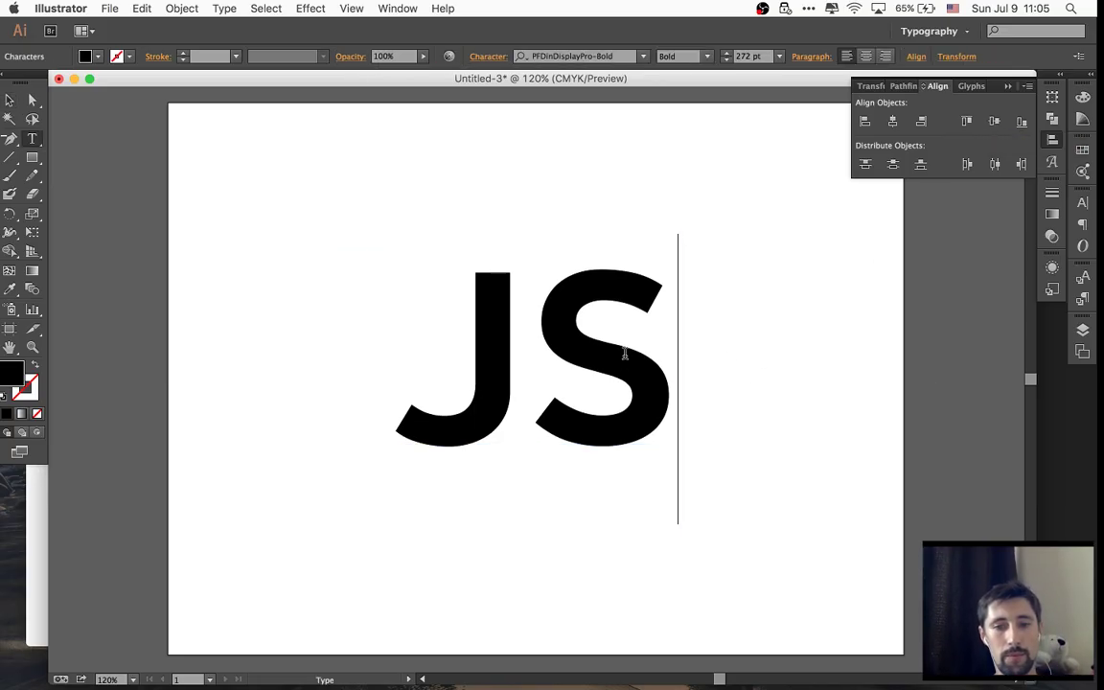
left_click_drag(632, 356, 471, 353)
key("Left")
key("shift+Right")
key("Left")
key("shift+Left")
key("Right")
key("Right")
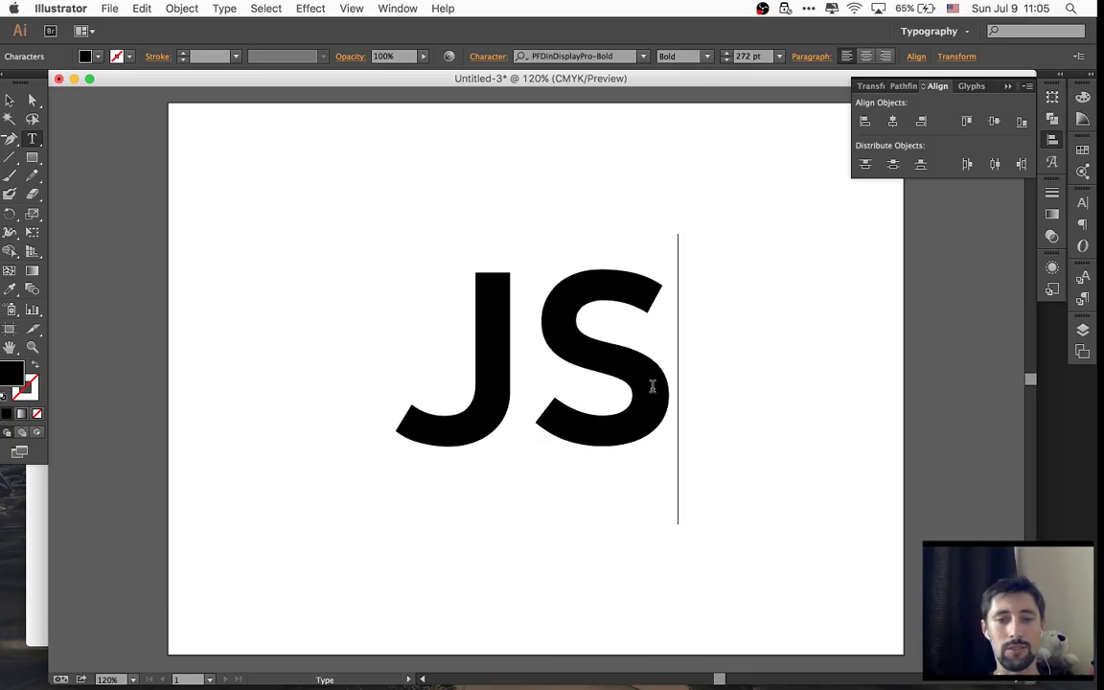
key("shift+Left")
key("shift+Left")
- Leave text editing and convert the JS text object to outlines
key("Escape")
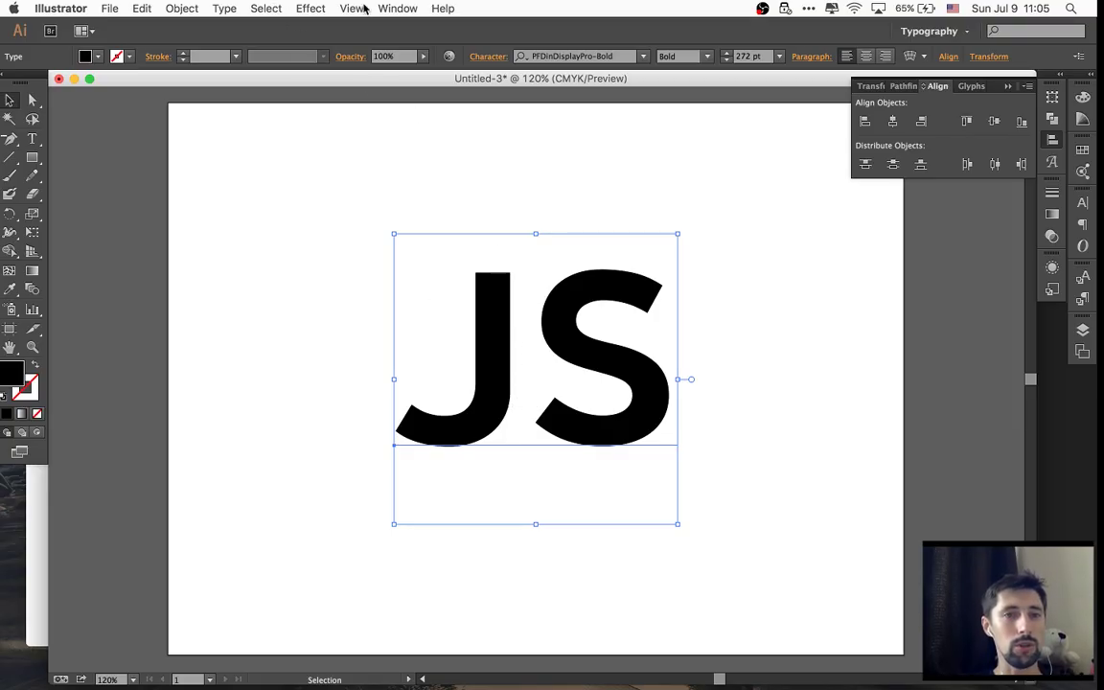
left_click(235, 5)
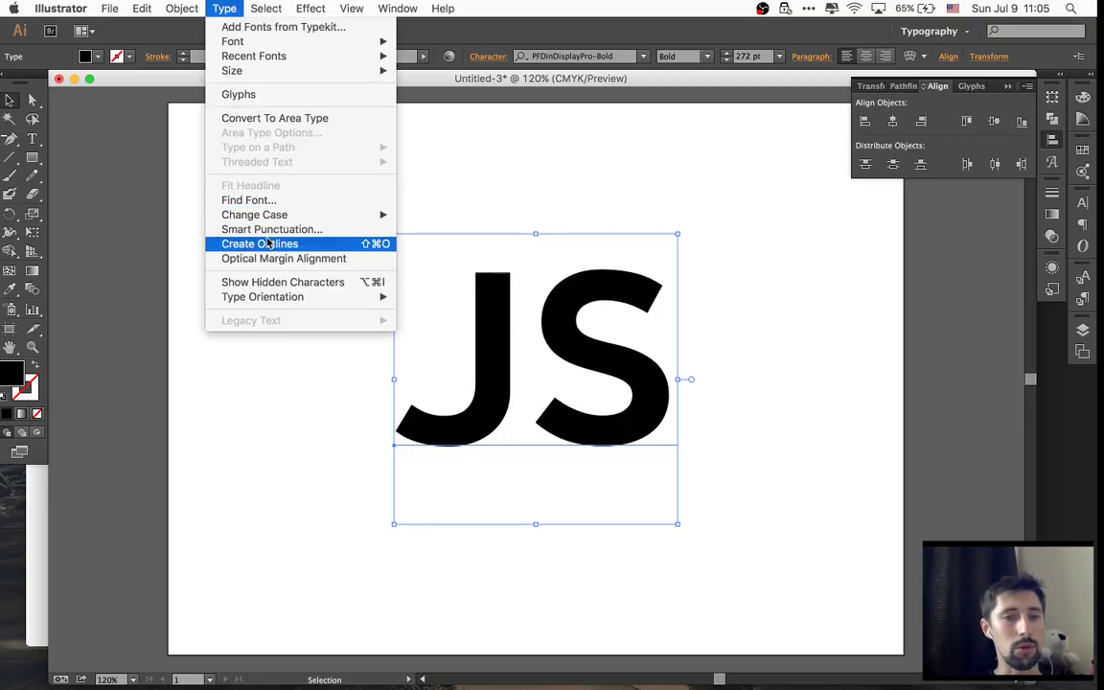
left_click(335, 245)
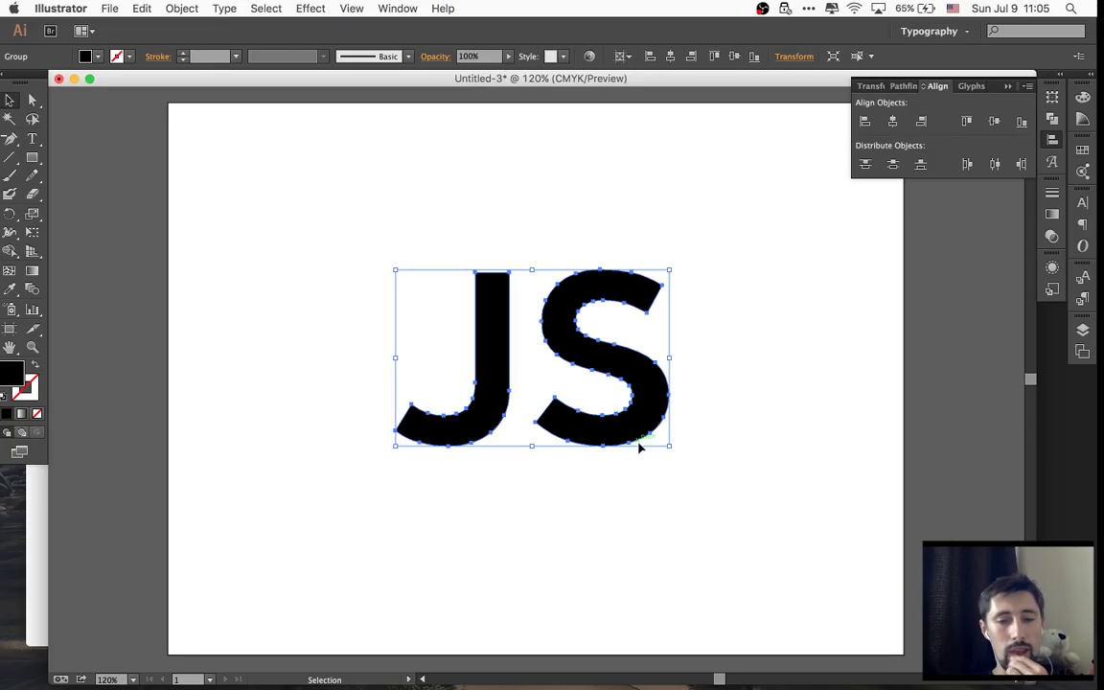
- Simplify the outlined JS letters into straight lines with a 0° angle threshold, showing the original for comparison, and deselect them
left_click(709, 441)
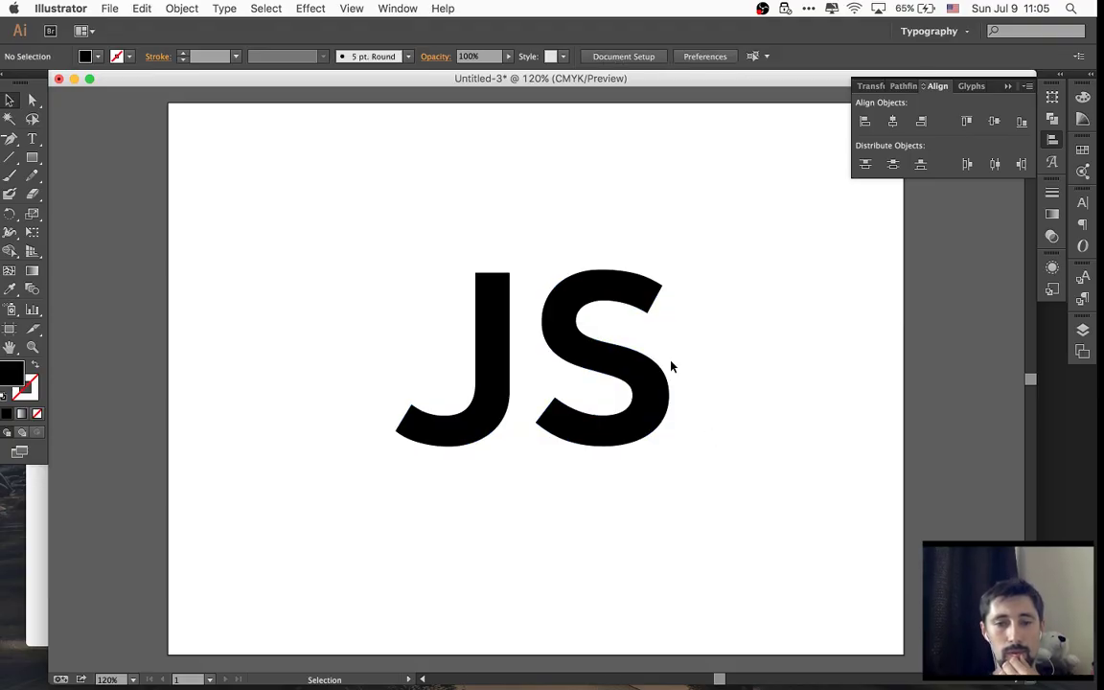
left_click(560, 308)
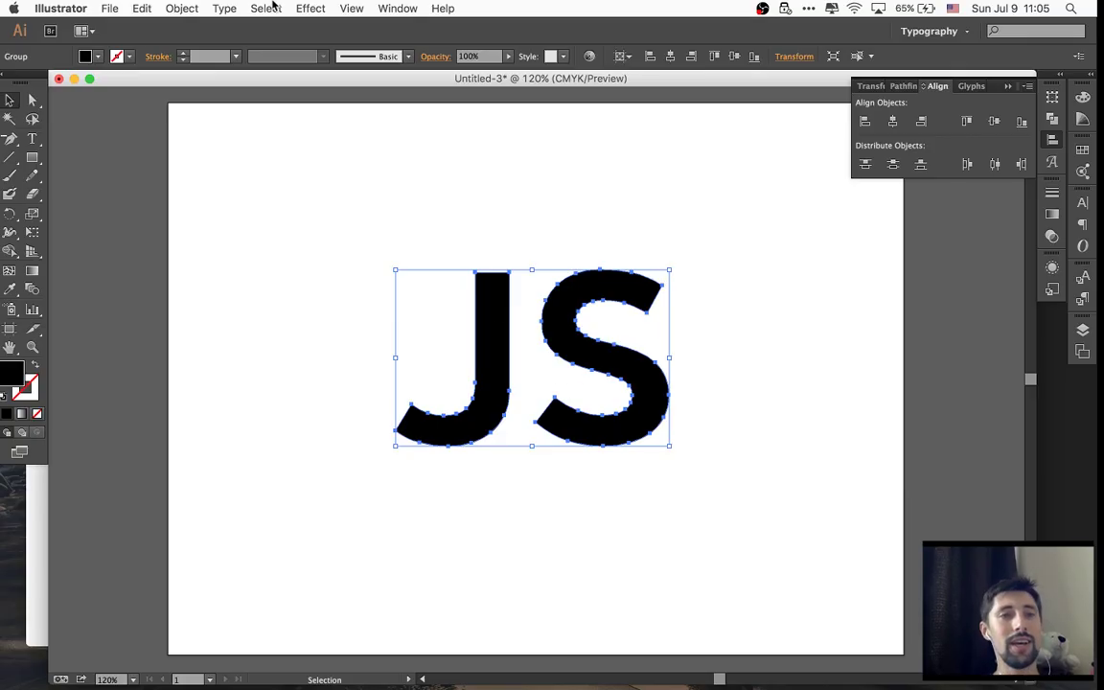
left_click(238, 8)
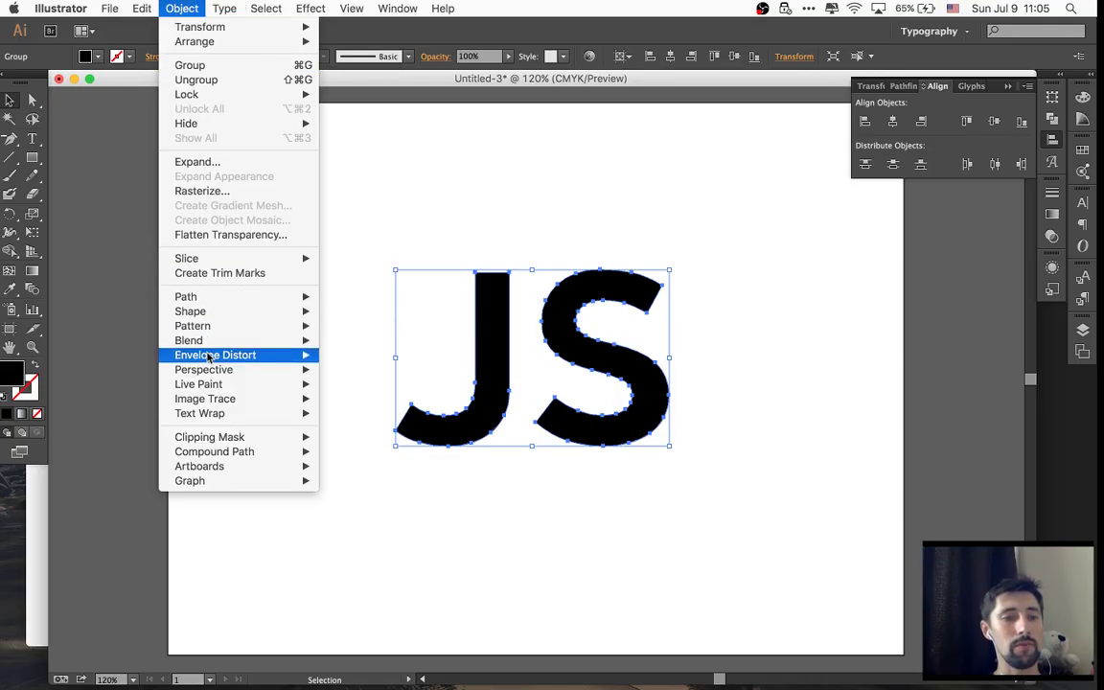
mouse_move(224, 303)
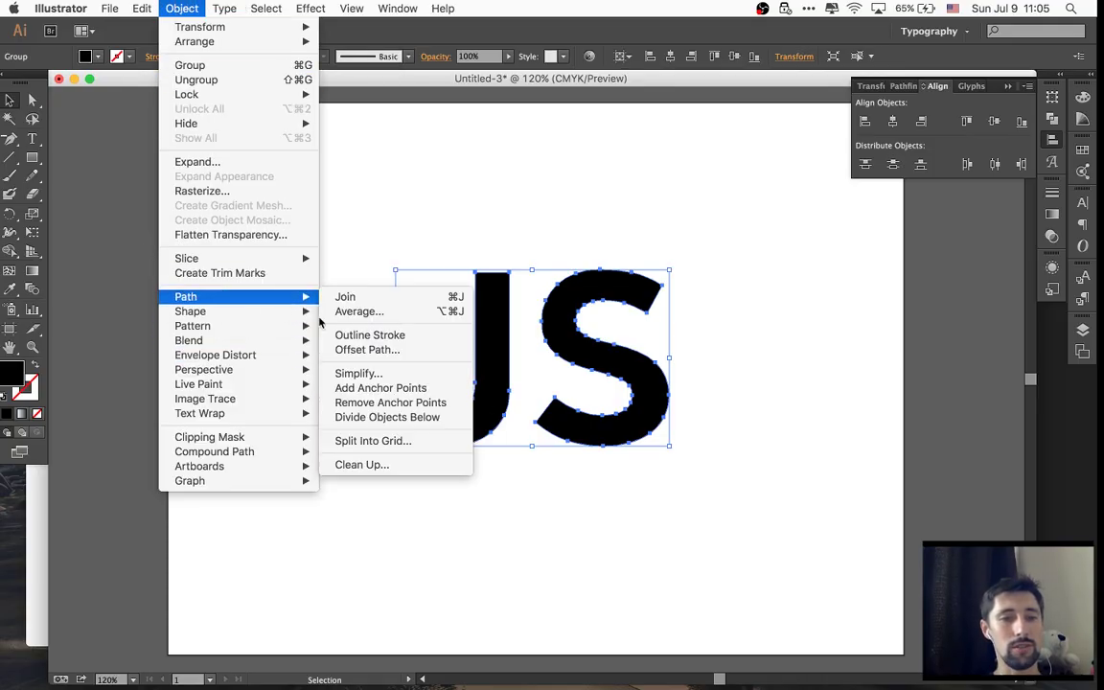
left_click(384, 378)
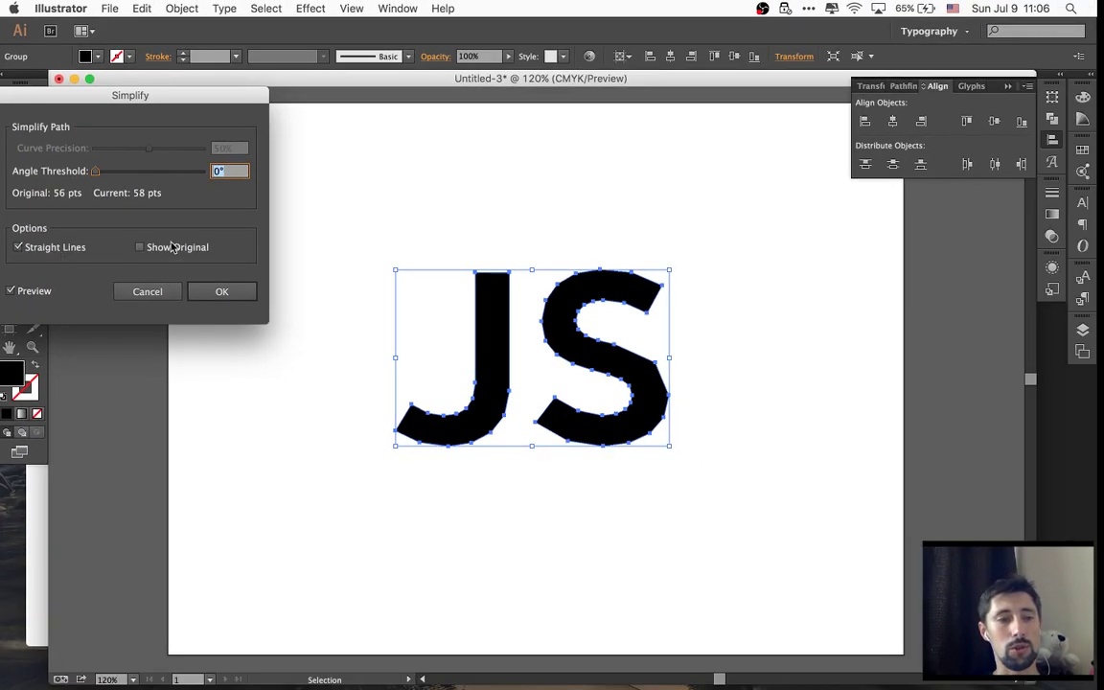
left_click(140, 247)
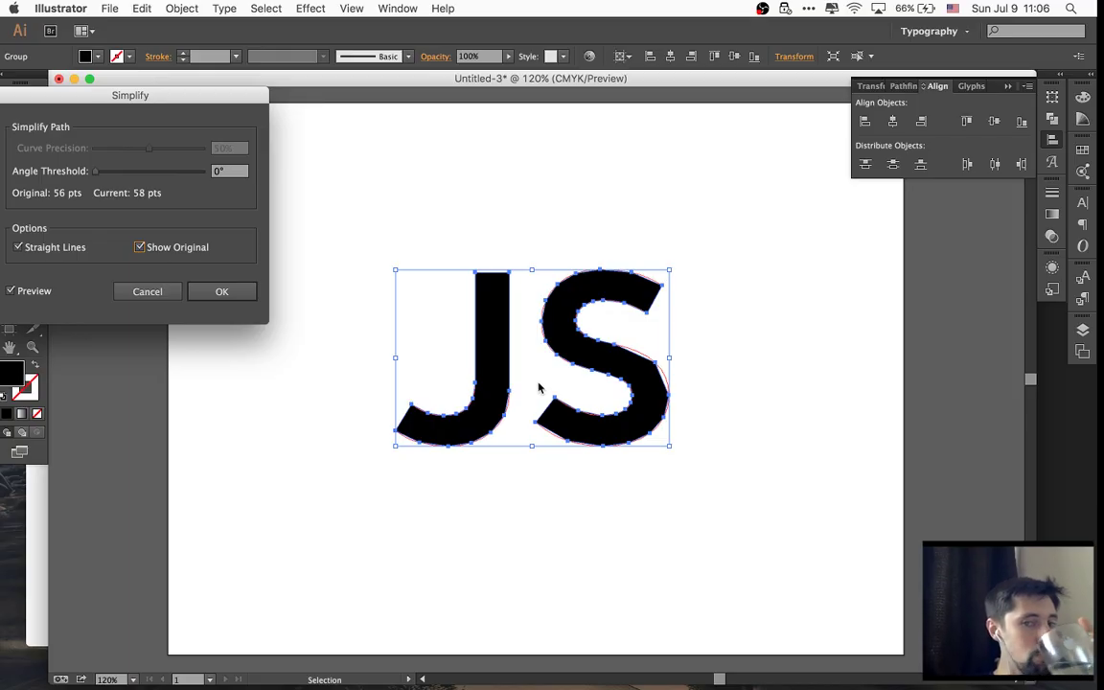
left_click(228, 293)
left_click(670, 532)
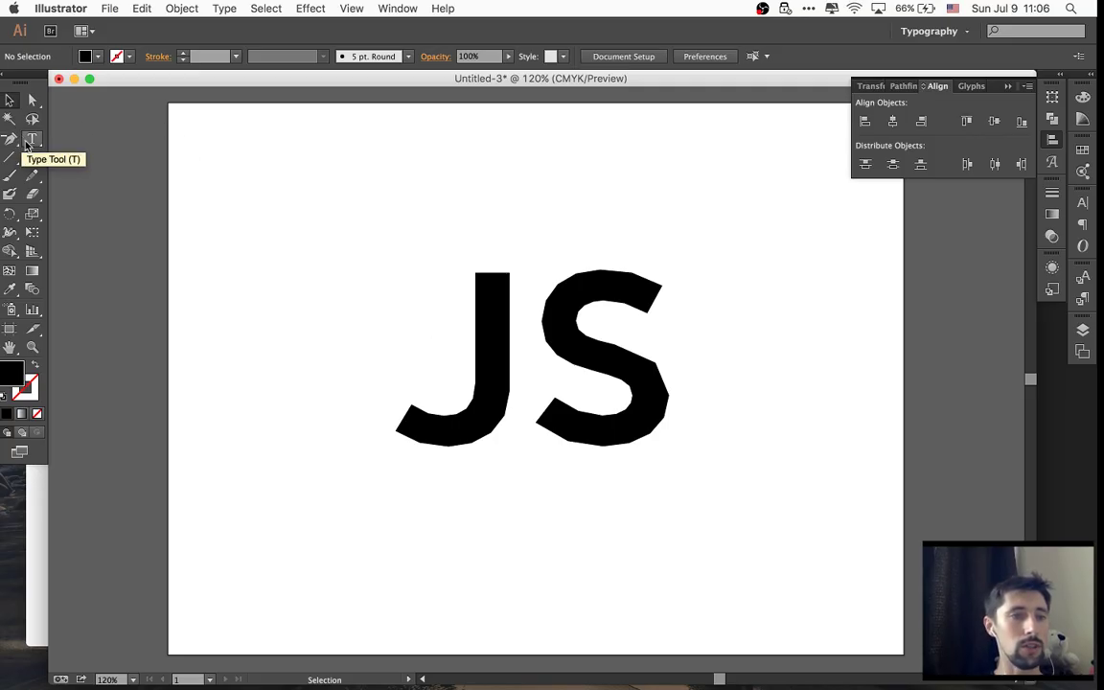
- Draw line segments between opposite anchor points along the J's stem and curved hook, dividing the whole letter into triangles
left_click(506, 336)
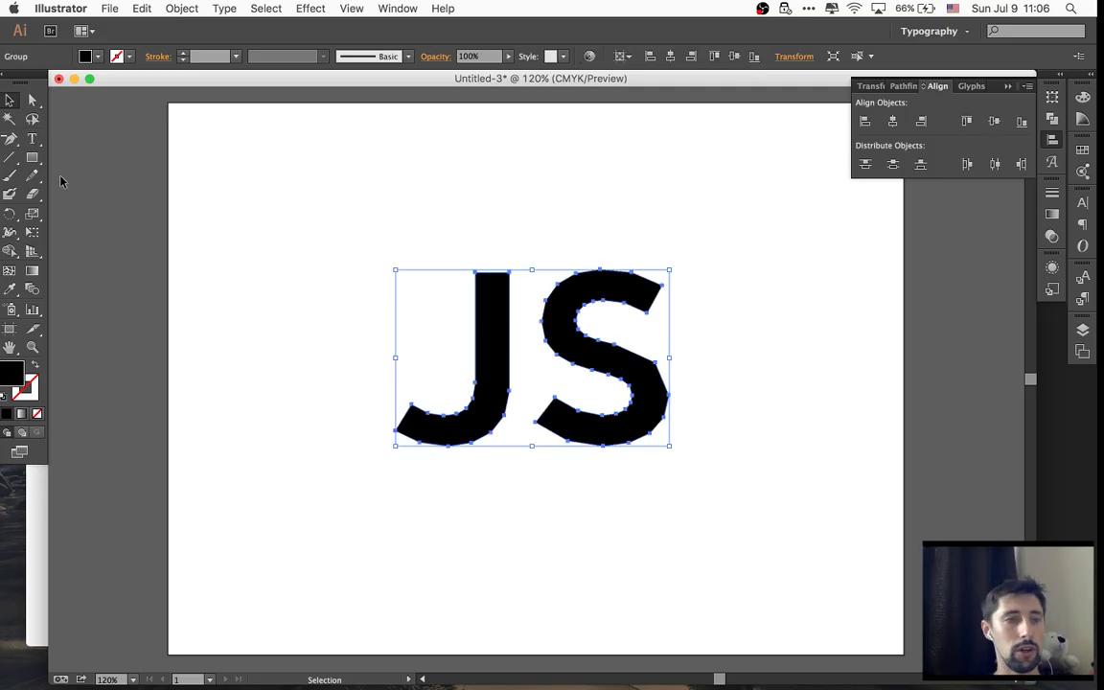
key("super+equal")
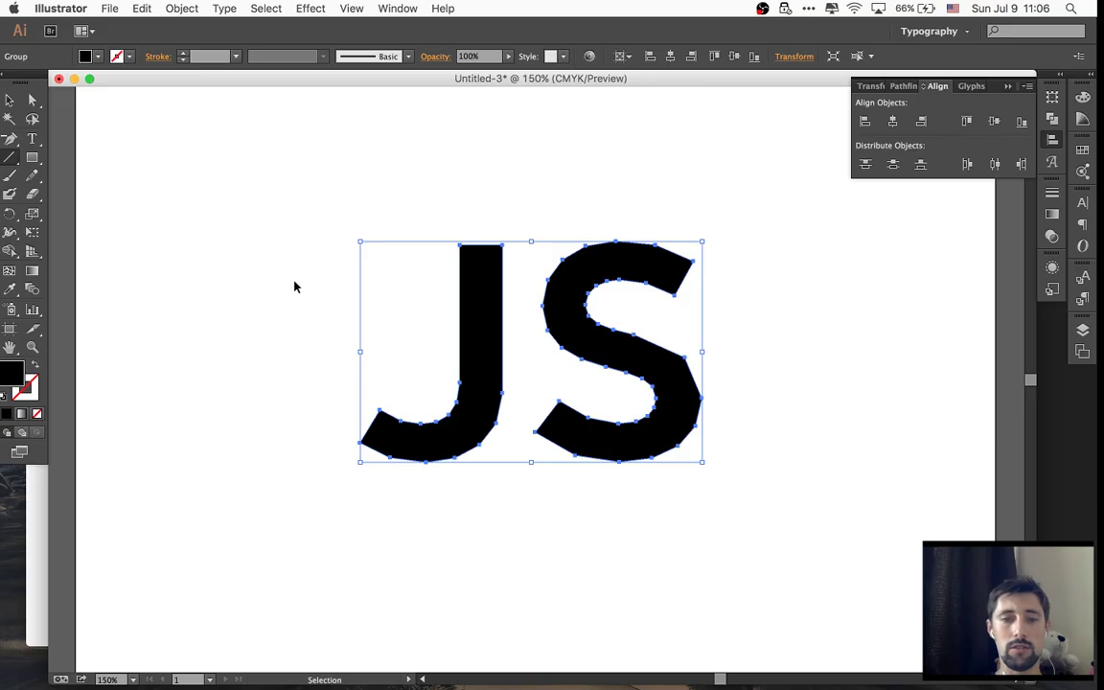
key("super+equal")
key("super+equal")
key("backslash")
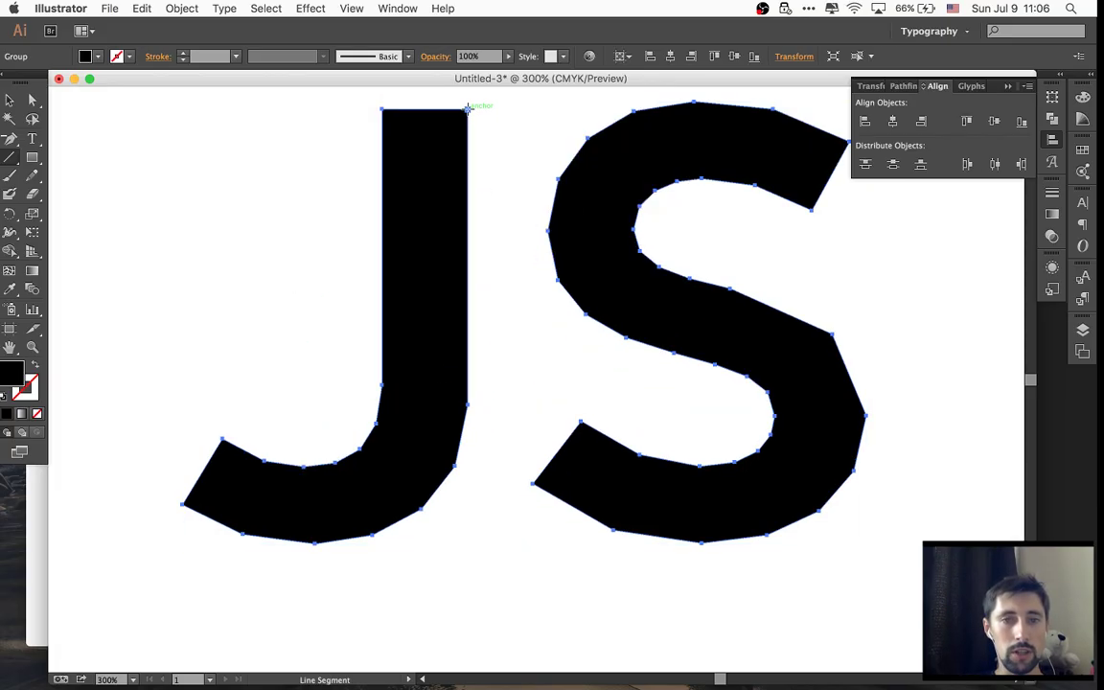
left_click_drag(467, 108, 373, 422)
key("super+a")
key("super+a")
key("backslash")
left_click_drag(376, 422, 419, 507)
key("super+a")
mouse_move(359, 448)
left_mouse_down()
mouse_move(374, 534)
mouse_move(337, 463)
mouse_move(320, 546)
mouse_move(311, 463)
mouse_move(244, 533)
mouse_move(265, 459)
mouse_move(183, 503)
left_mouse_up()
key("super+a")
key("super+a")
key("super+a")
key("backslash")
key("super+a")
key("super+a")
key("backslash")
key("super+a")
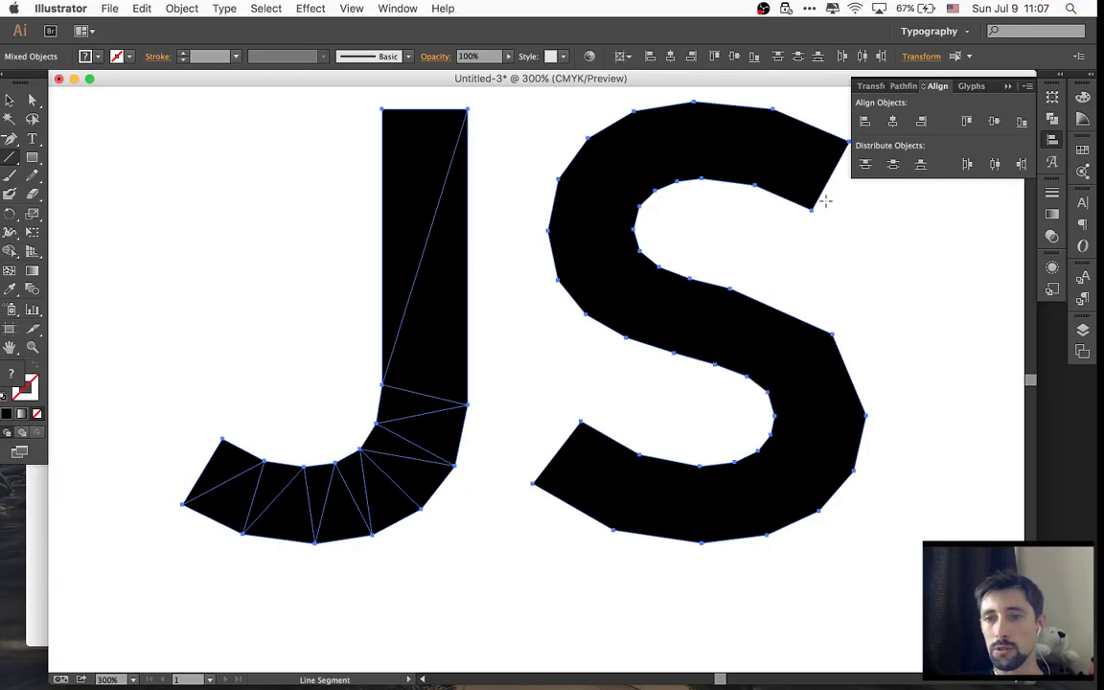
- Draw zigzag line segments between the inner and outer anchors of the S's upper arc, from its top end to the leftmost outer anchor
mouse_move(811, 209)
left_mouse_down()
mouse_move(776, 108)
mouse_move(766, 180)
mouse_move(755, 183)
left_mouse_up()
key("super+a")
key("super+a")
mouse_move(773, 109)
left_mouse_down()
mouse_move(707, 183)
mouse_move(700, 104)
mouse_move(679, 181)
mouse_move(634, 111)
mouse_move(654, 189)
mouse_move(587, 138)
mouse_move(640, 203)
mouse_move(556, 179)
mouse_move(635, 229)
mouse_move(549, 230)
left_mouse_up()
key("super+a")
key("super+a")
key("super+a")
key("super+a")
key("super+a")
key("super+a")
key("super+a")
key("super+a")
key("super+a")
key("super+a")
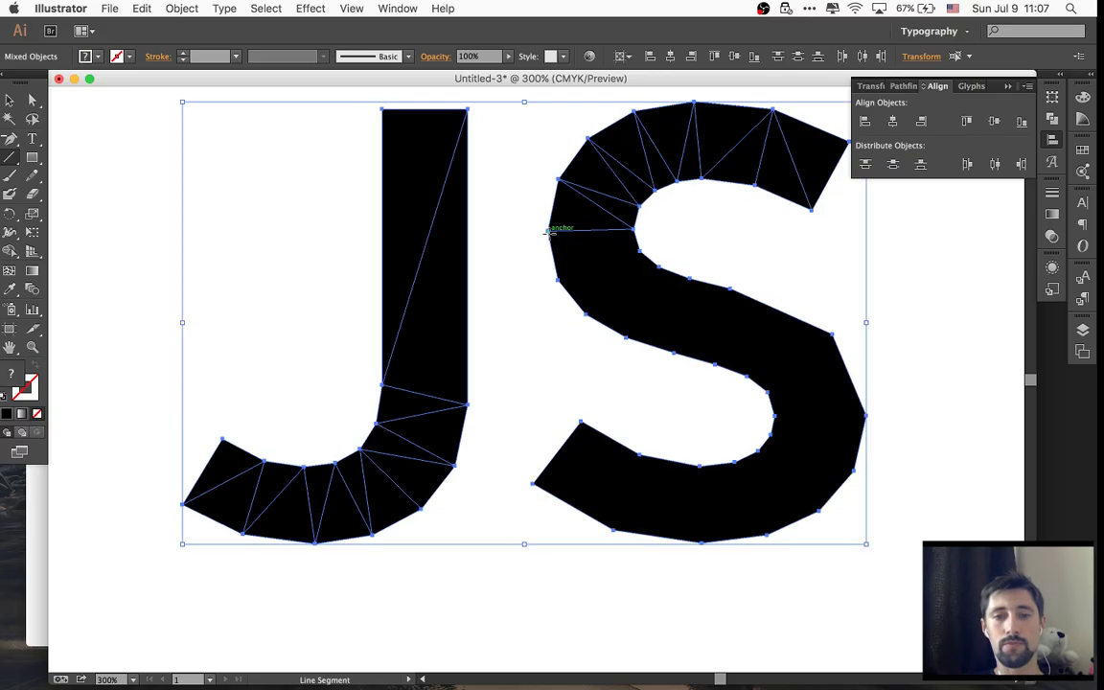
- Continue the triangle lines from the S's upper-left bend to the first part of its diagonal middle stroke
mouse_move(634, 228)
left_mouse_down()
mouse_move(557, 278)
mouse_move(644, 252)
mouse_move(586, 314)
mouse_move(660, 267)
mouse_move(640, 337)
mouse_move(690, 278)
mouse_move(683, 353)
mouse_move(668, 353)
mouse_move(682, 353)
mouse_move(729, 287)
left_mouse_up()
key("super+a")
key("super+a")
key("super+a")
key("super+a")
key("shift+super+a")
key("super+a")
key("shift+super+a")
key("super+a")
key("shift+super+a")
key("super+a")
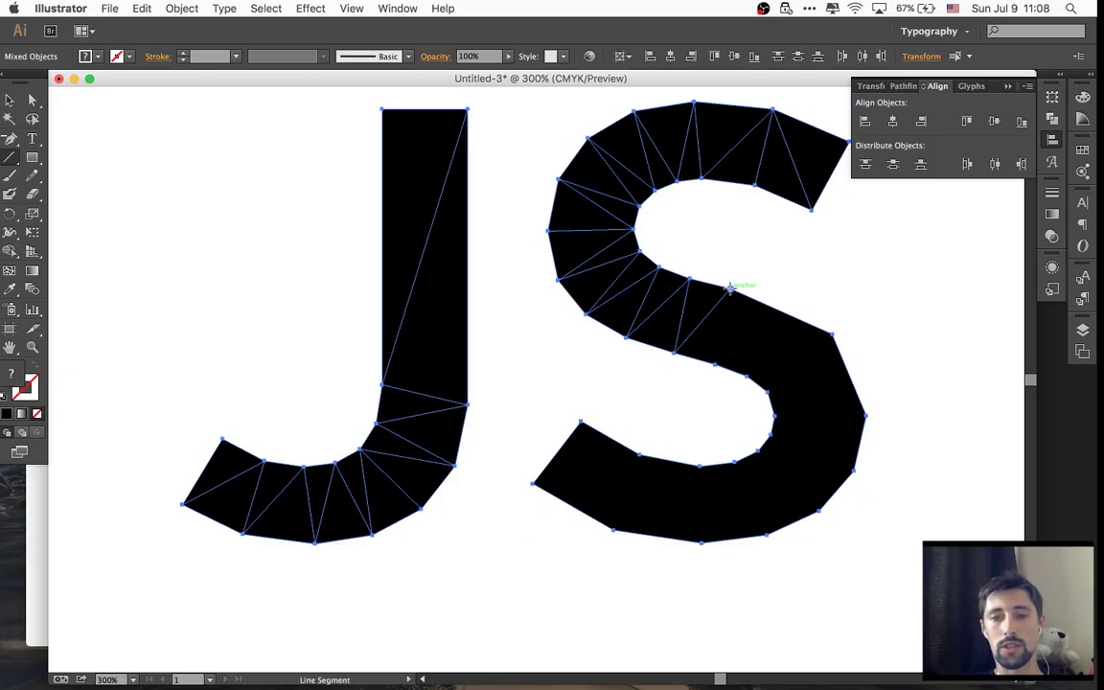
- Complete the S's triangulation with line segments between anchors from the middle stroke around the lower bowl to the bottom end
left_click_drag(728, 287, 749, 376)
key("super+a")
key("super+a")
key("super+a")
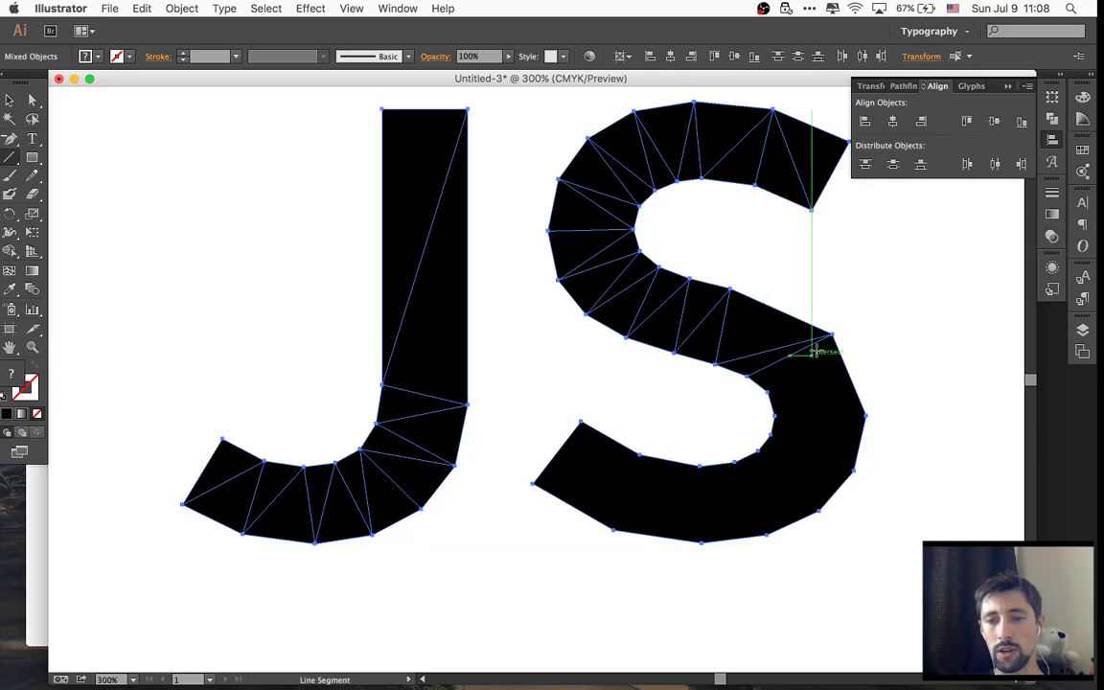
mouse_move(832, 333)
left_mouse_down()
mouse_move(767, 389)
mouse_move(870, 415)
mouse_move(774, 414)
mouse_move(857, 469)
mouse_move(770, 434)
mouse_move(818, 508)
mouse_move(757, 454)
mouse_move(766, 535)
mouse_move(739, 461)
mouse_move(700, 543)
mouse_move(700, 464)
mouse_move(614, 528)
mouse_move(646, 458)
mouse_move(533, 483)
mouse_move(686, 500)
mouse_move(700, 467)
left_mouse_up()
key("super+a")
key("super+a")
key("super+a")
key("super+a")
key("super+a")
key("super+a")
key("super+a")
key("super+a")
key("super+a")
key("super+a")
key("super+a")
key("super+a")
key("super+a")
key("super+a")
key("super+a")
key("super+minus")
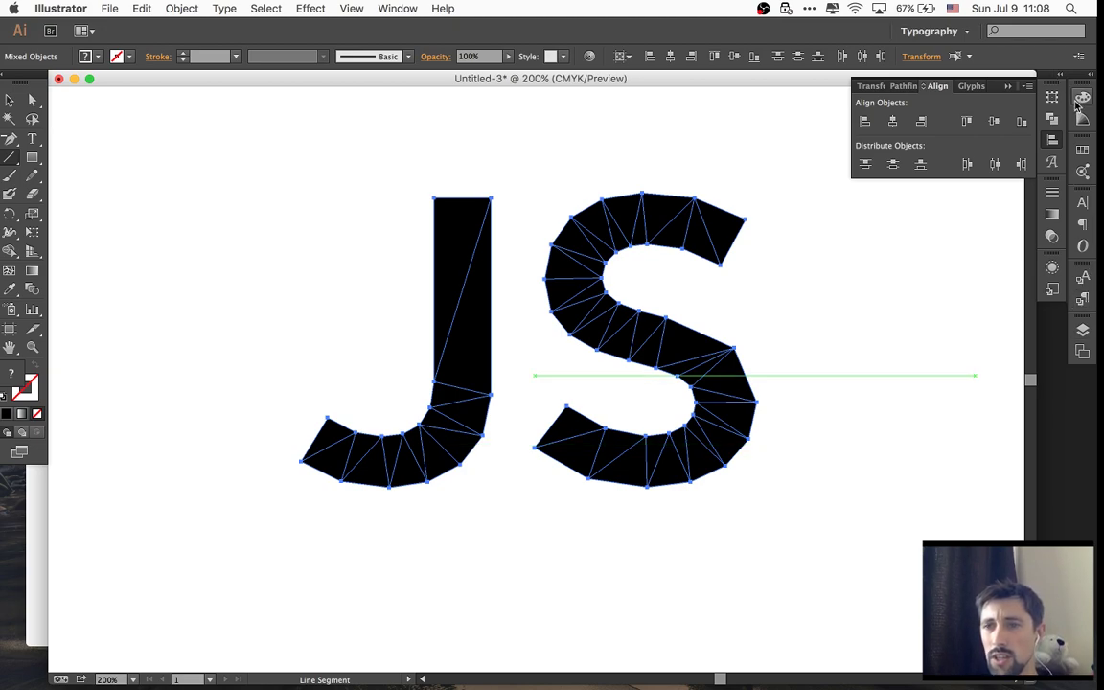
- List Layer 1's paths down to the JS group, and split the letters along the drawn lines with Pathfinder Divide
left_click(1084, 339)
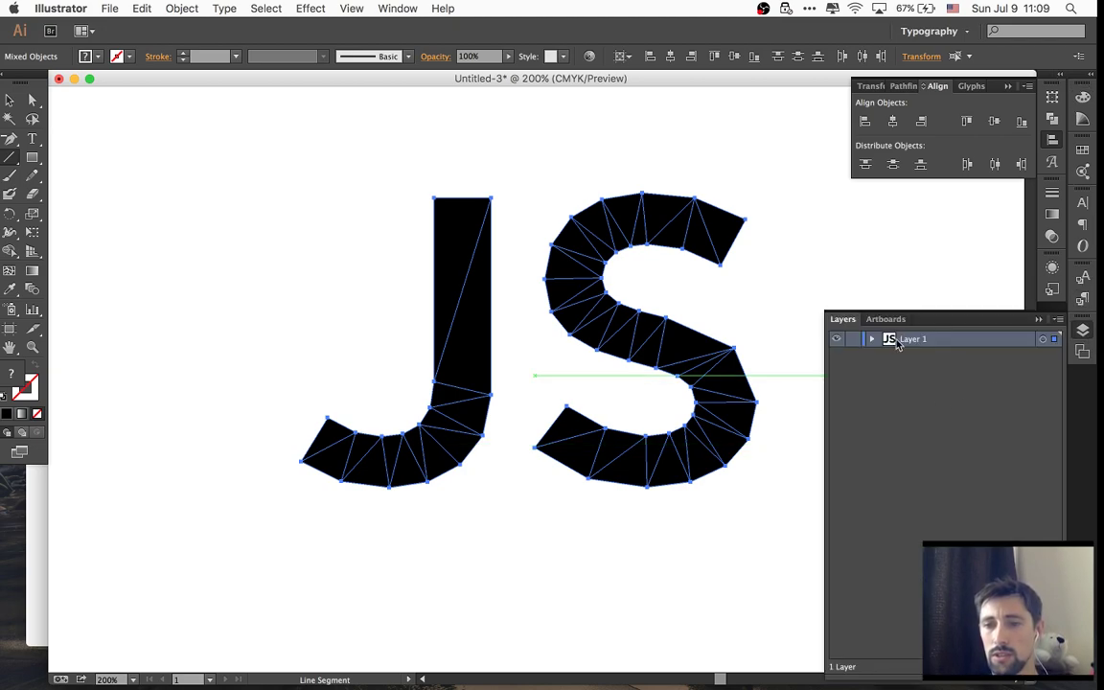
left_click(871, 339)
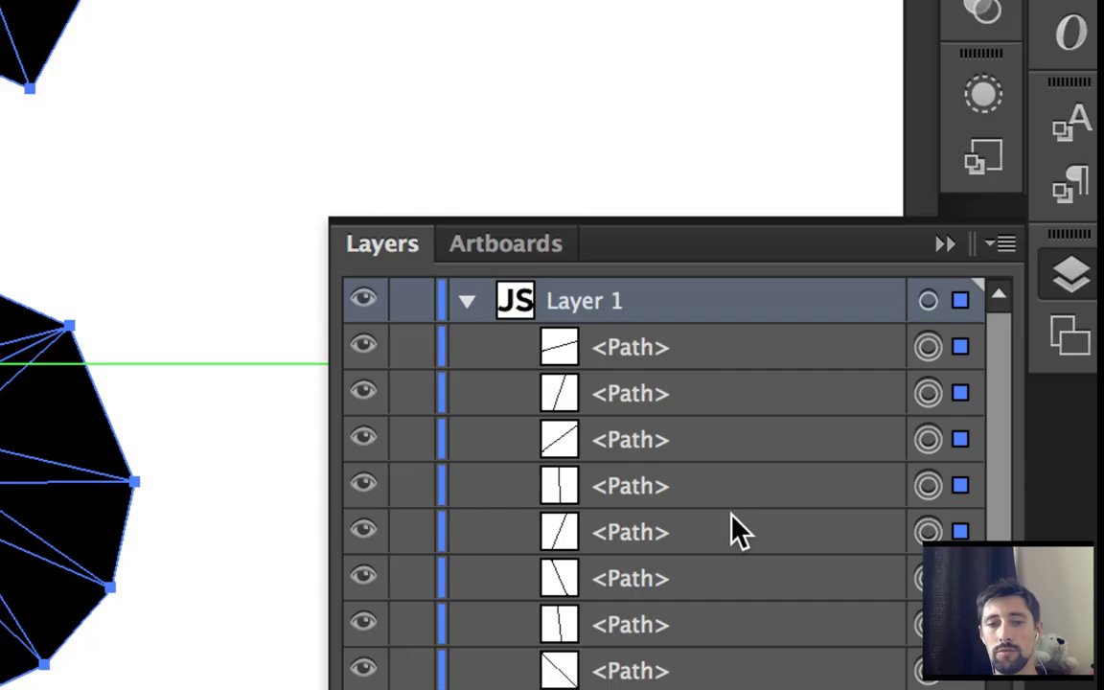
scroll(967, 421, "down", 5)
scroll(738, 532, "down", 3)
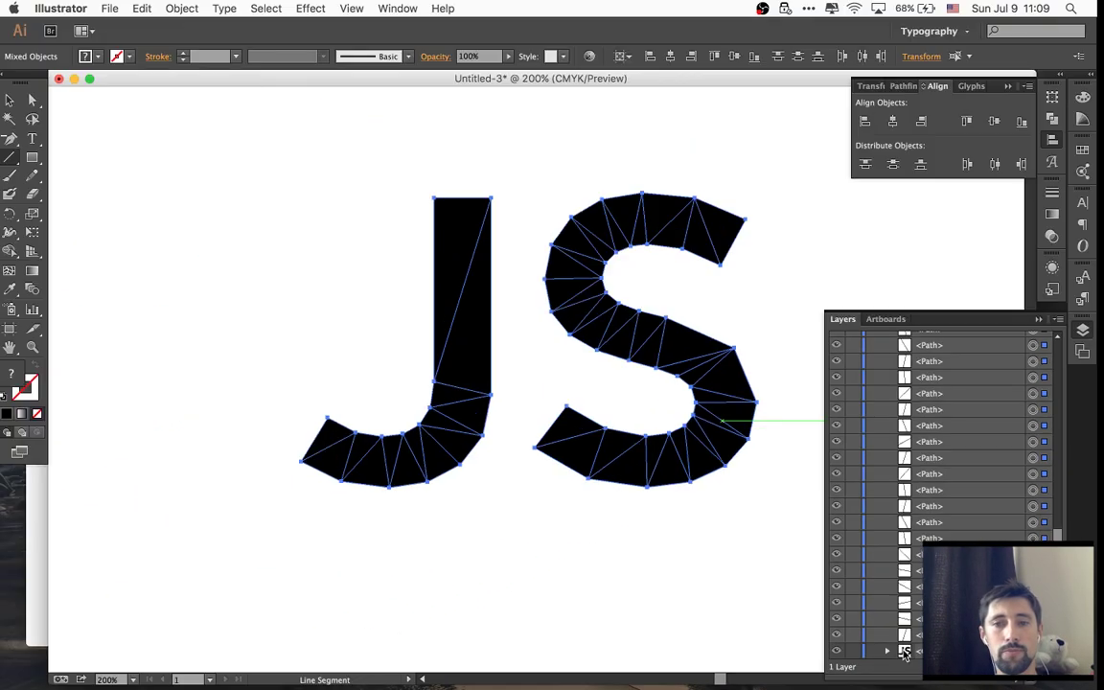
left_click(905, 86)
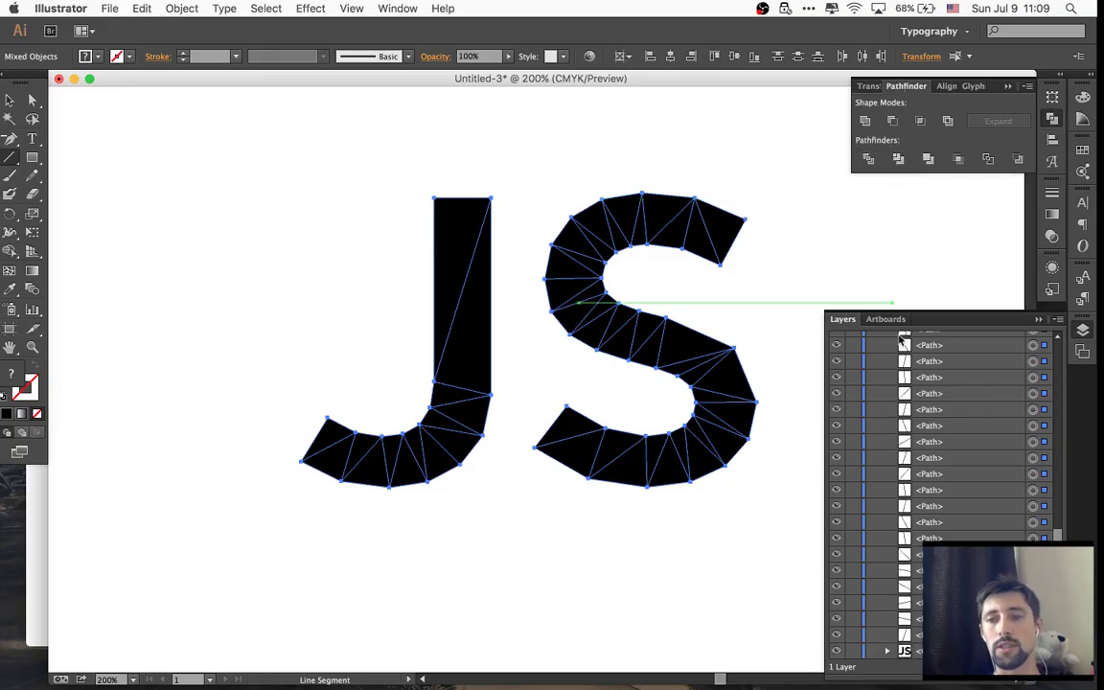
scroll(918, 475, "up", 10)
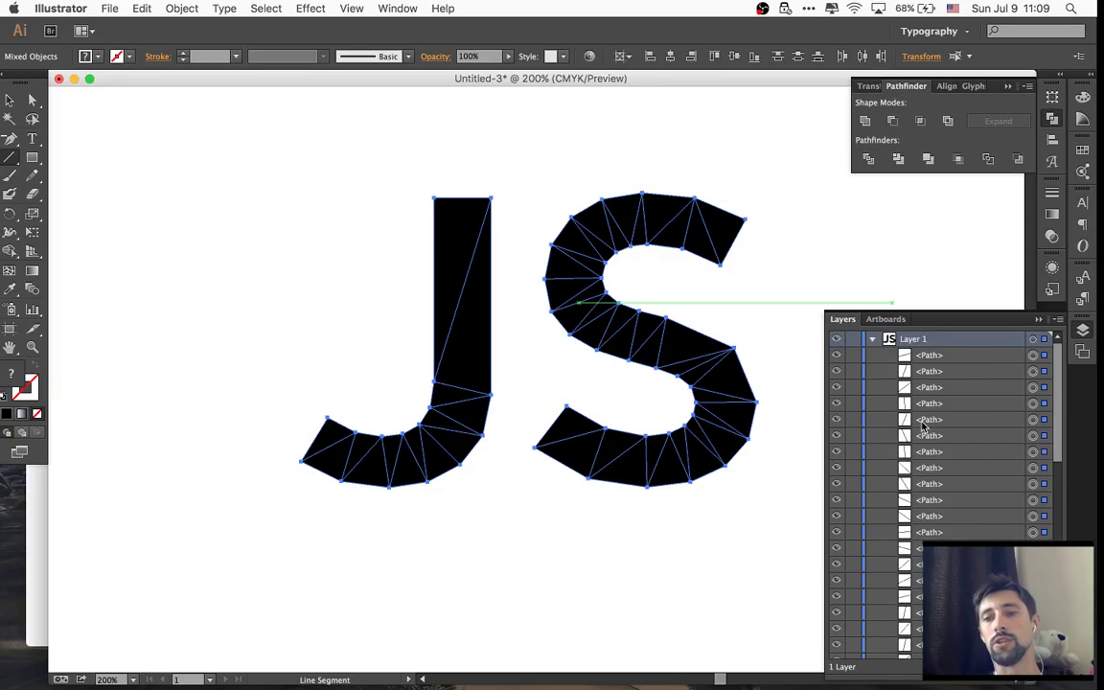
left_click(871, 162)
- Expand the divided group in the layer list and examine its individual triangle paths
left_click(886, 356)
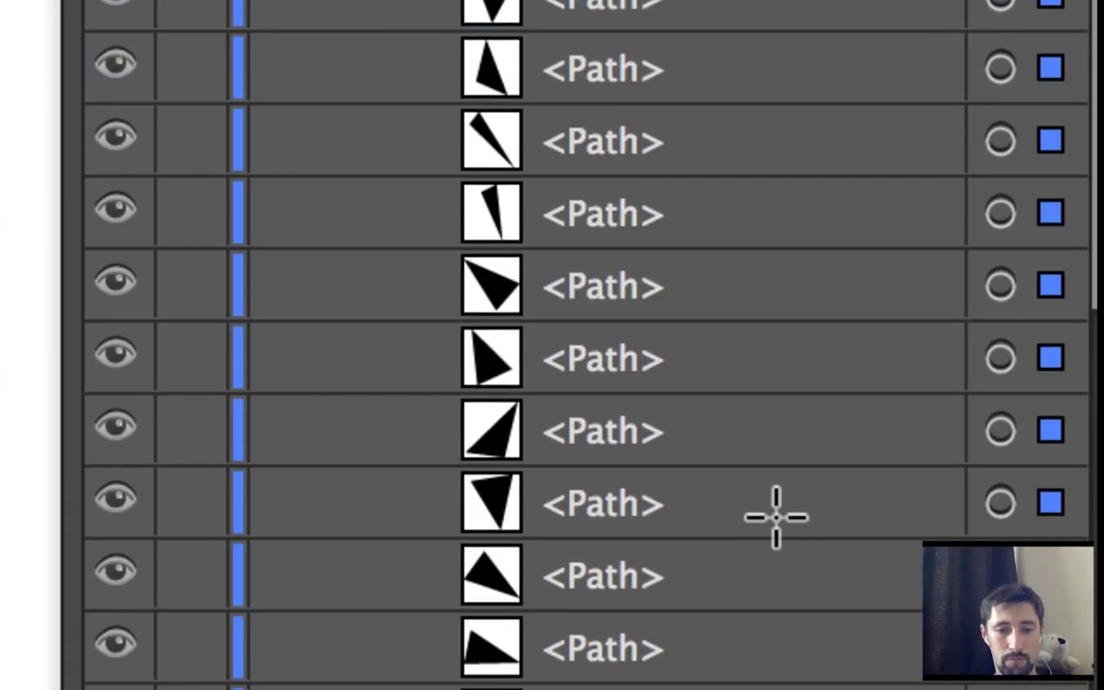
scroll(782, 517, "down", 5)
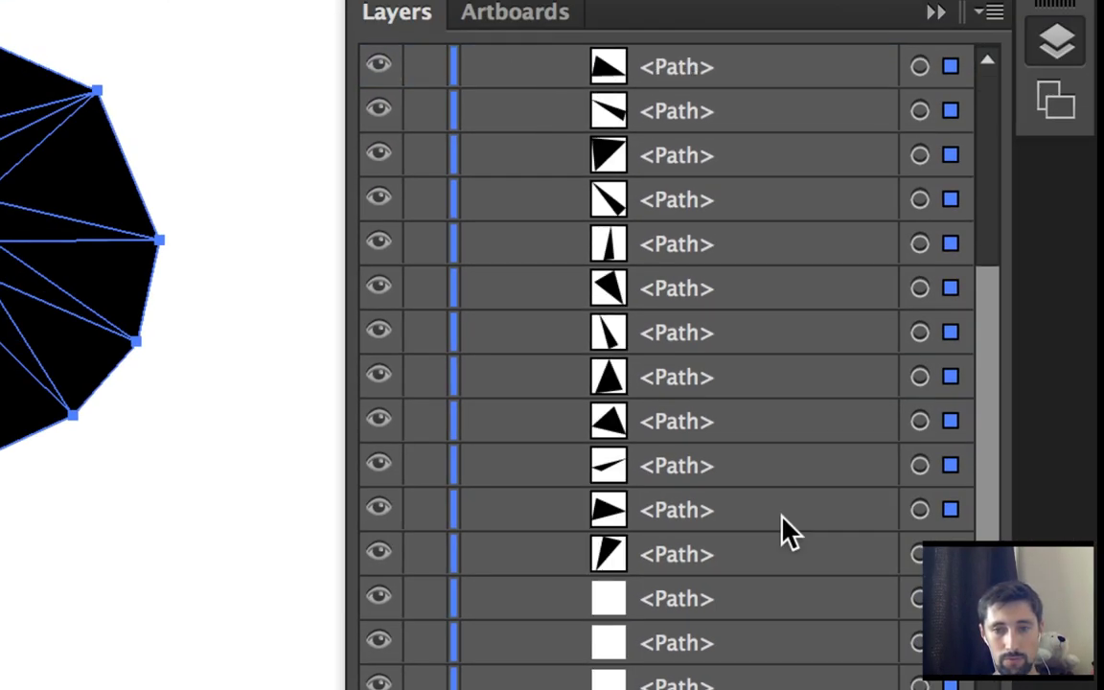
scroll(784, 530, "down", 3)
scroll(782, 530, "down", 2)
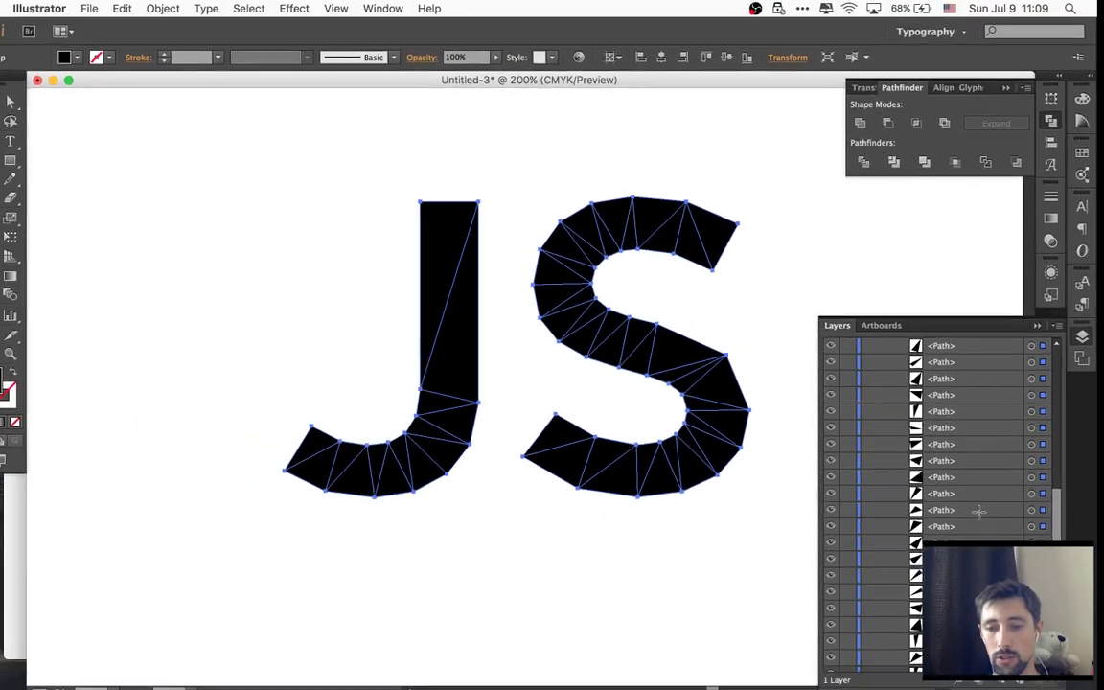
scroll(957, 545, "down", 2)
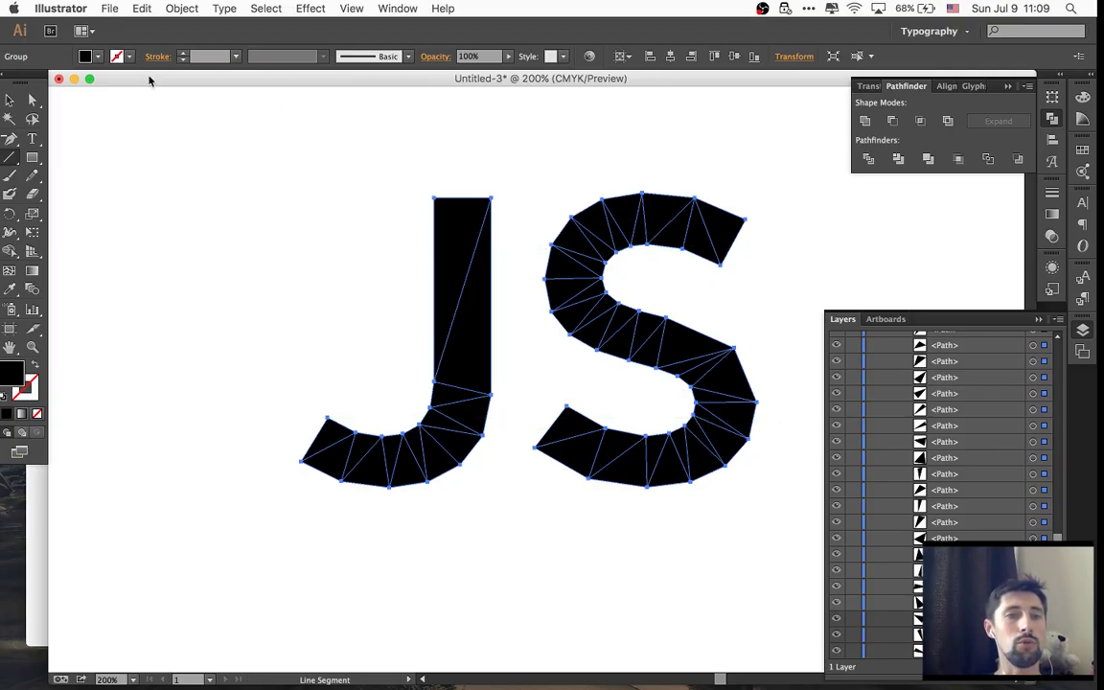
key("super+minus")
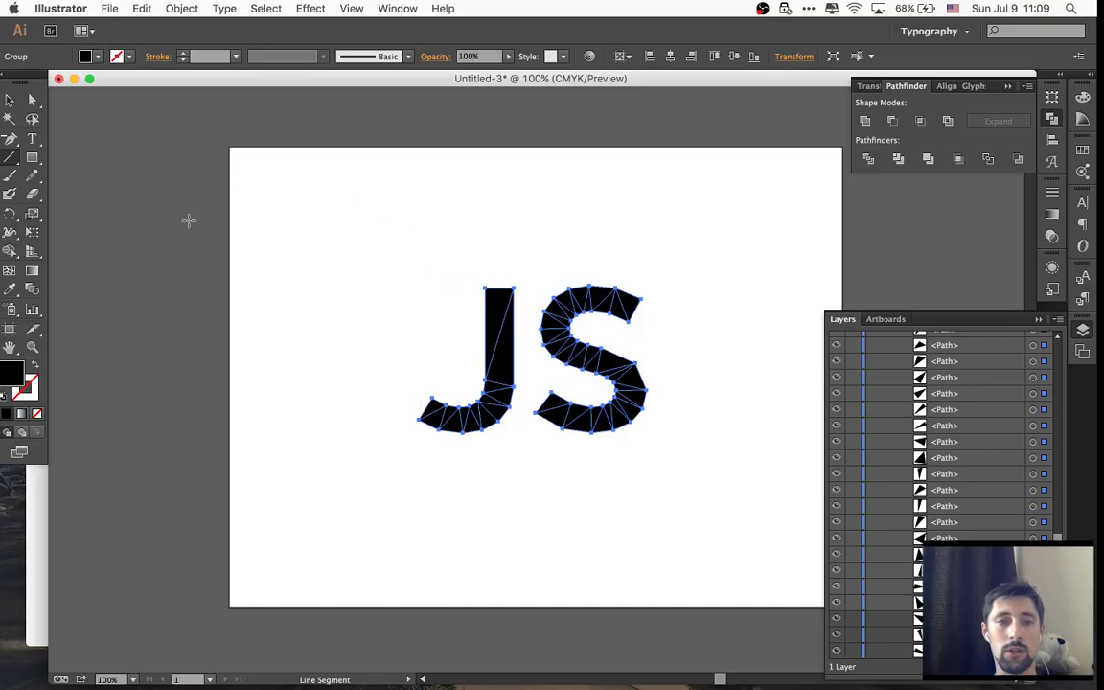
left_click(112, 7)
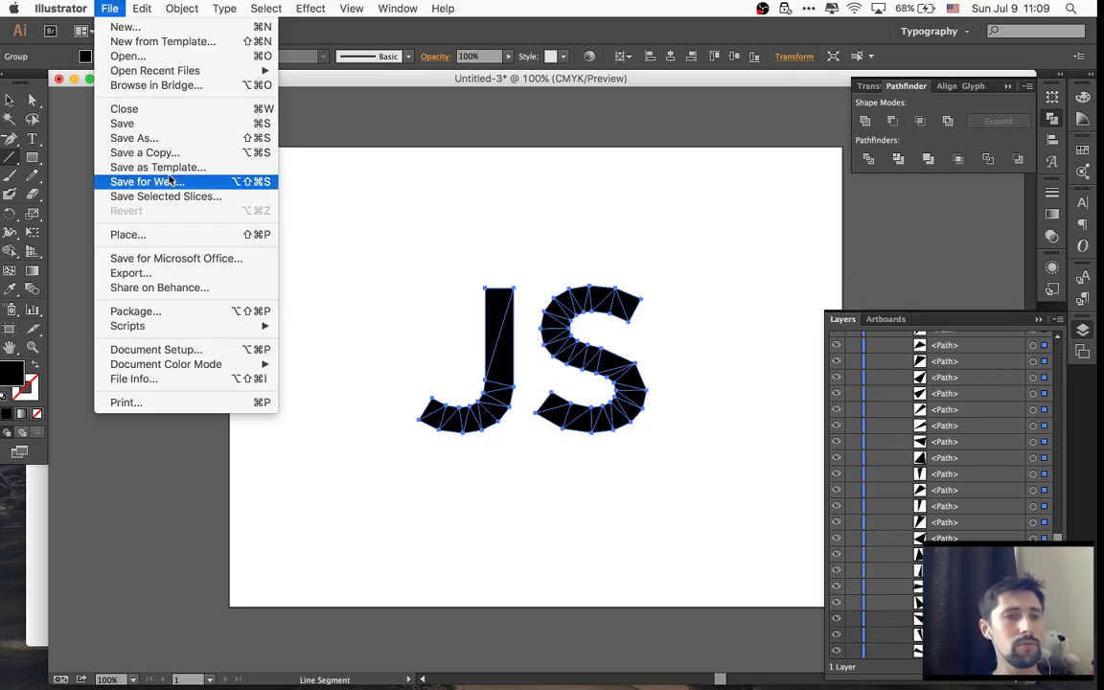
left_click(134, 138)
key("Escape")
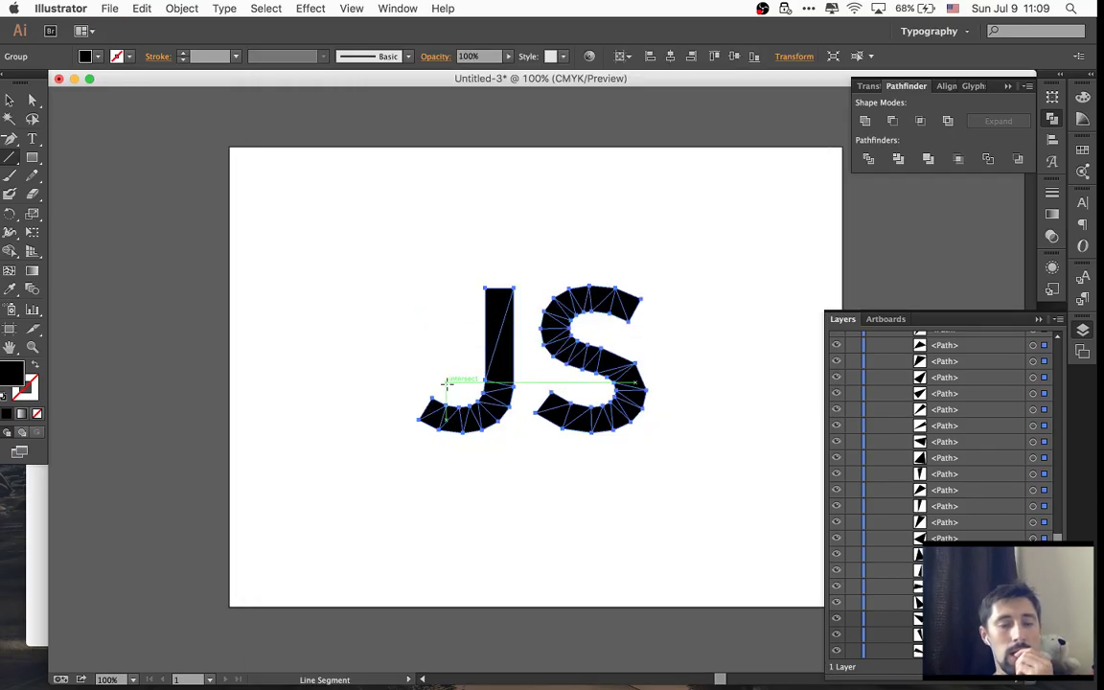
- Switch to Chrome and open the Clippy CSS clip-path maker at bennettfeely.com/clippy/ in a new tab
key("ctrl+Up")
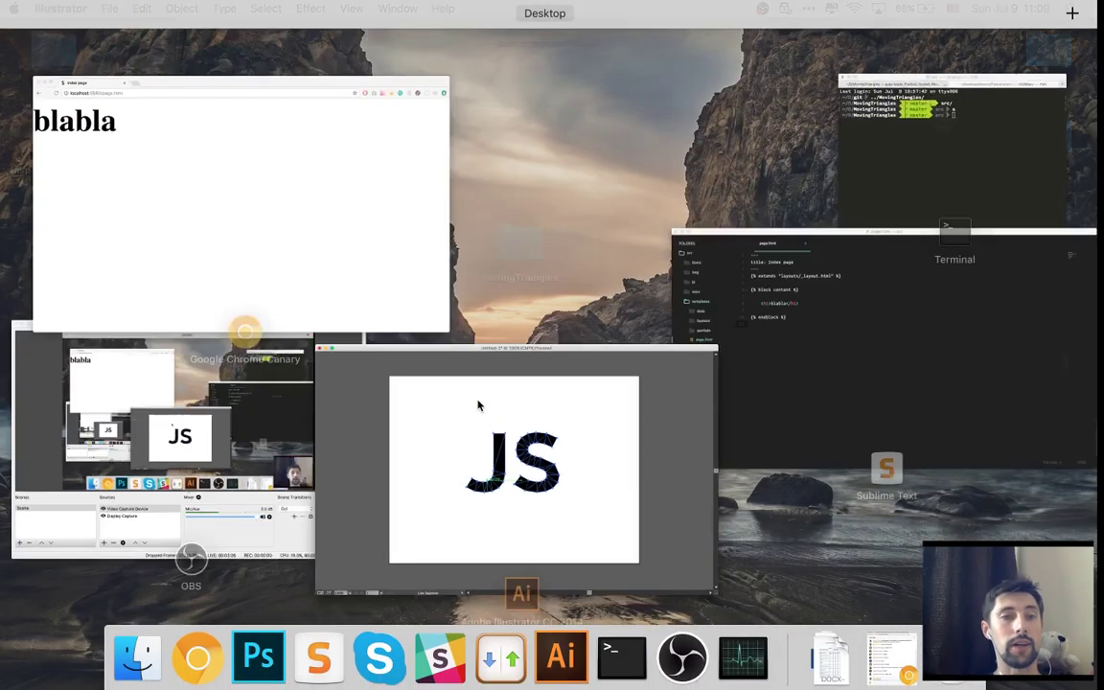
left_click(586, 487)
key("ctrl+Up")
left_click(189, 276)
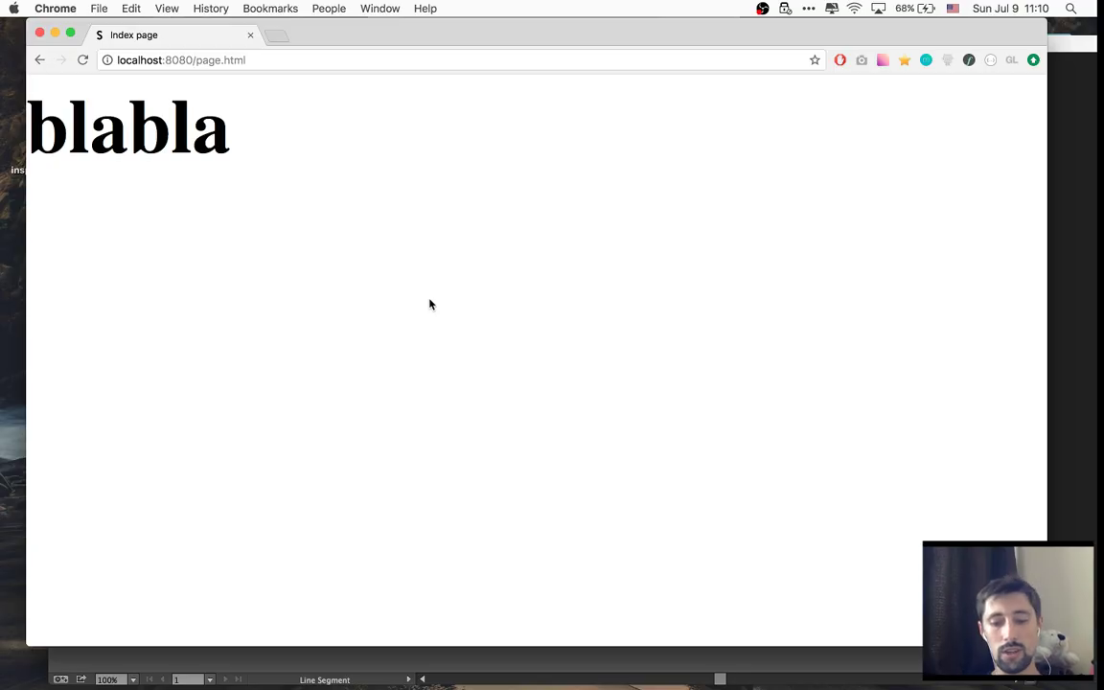
key("ctrl+t")
type("clippy")
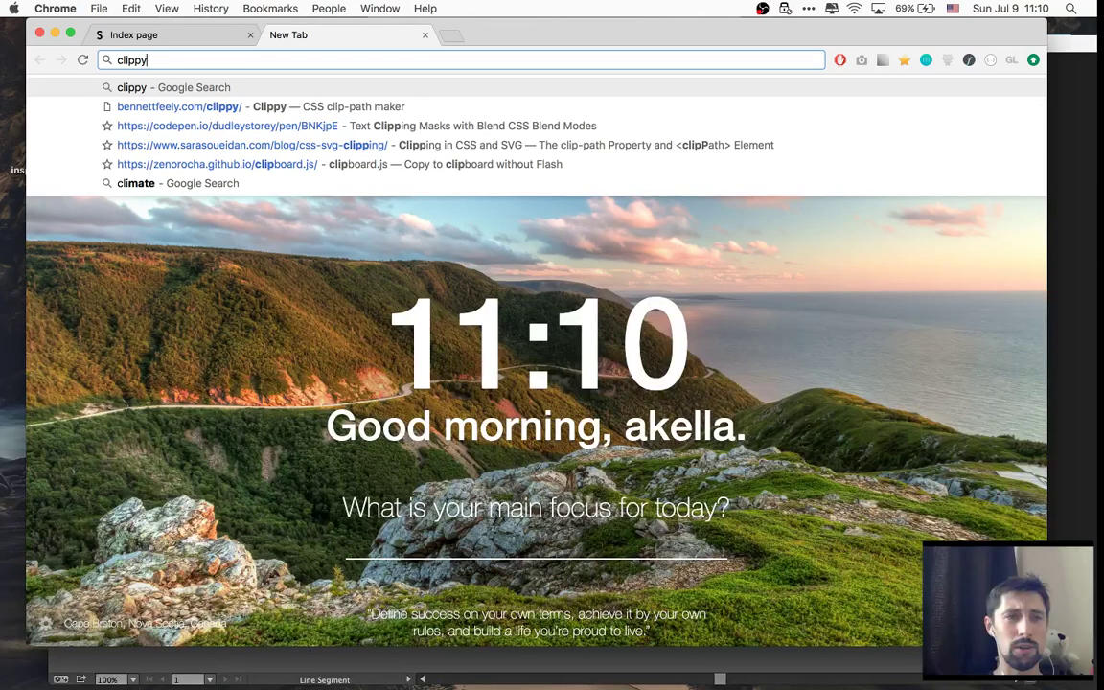
key("Down")
key("Return")
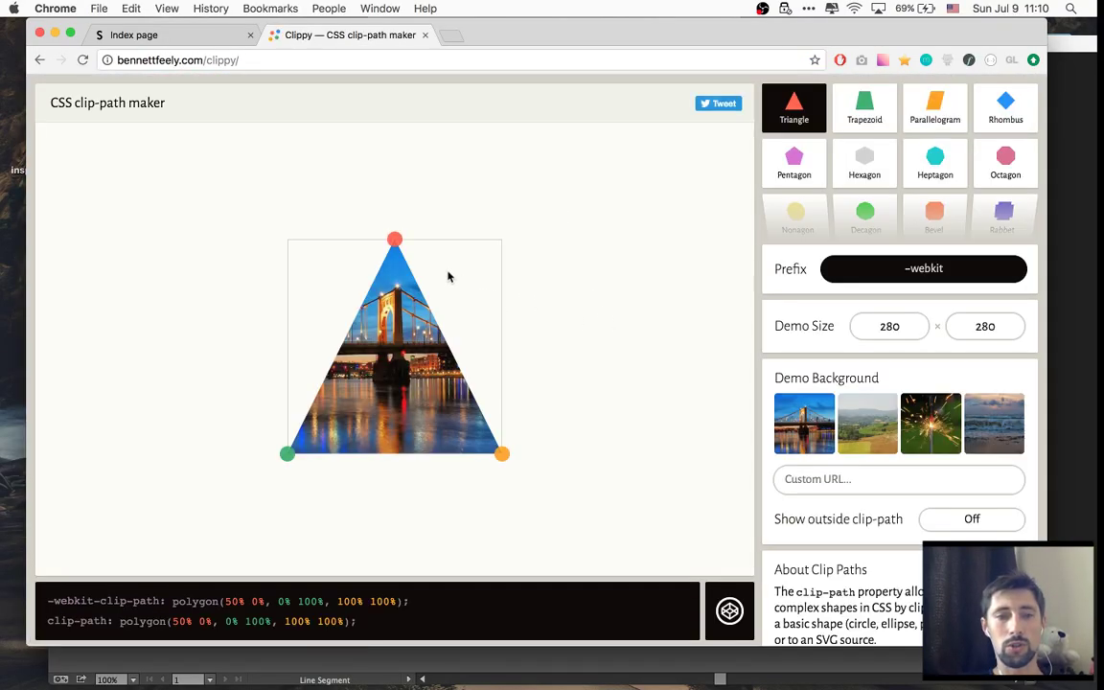
- Move the demo triangle's top point to 28% 2%, and select the unprefixed clip-path polygon line of the generated CSS
left_click_drag(395, 249, 394, 219)
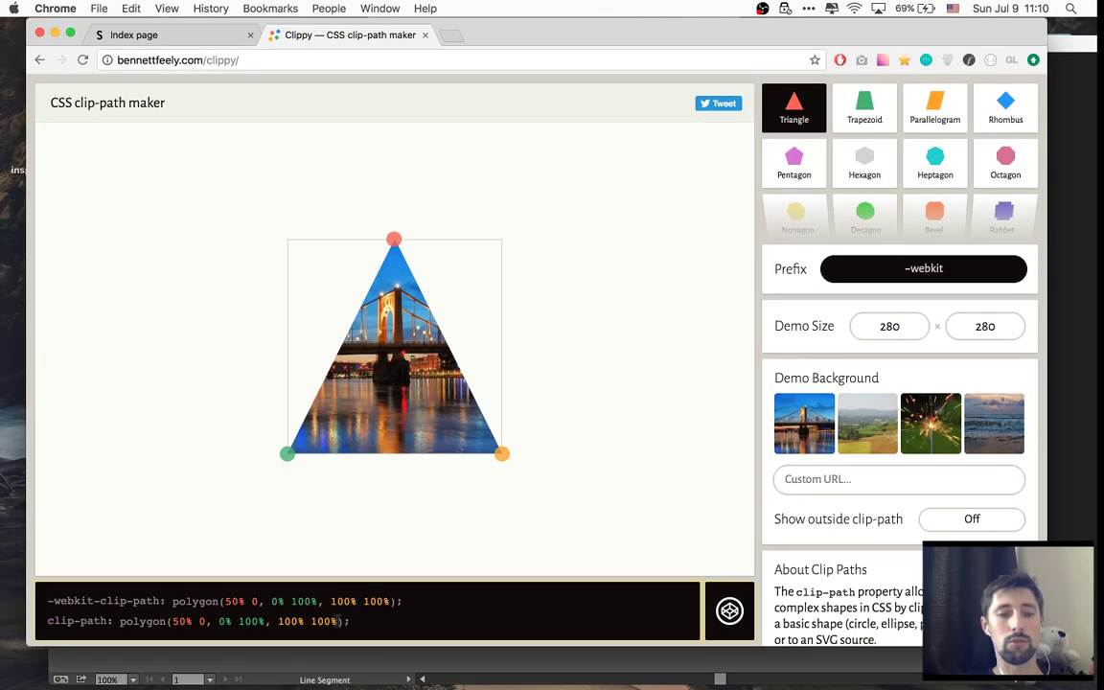
left_click_drag(337, 621, 173, 621)
mouse_move(394, 238)
left_mouse_down()
mouse_move(390, 358)
mouse_move(287, 303)
mouse_move(500, 314)
mouse_move(359, 283)
mouse_move(417, 241)
mouse_move(405, 239)
left_mouse_up()
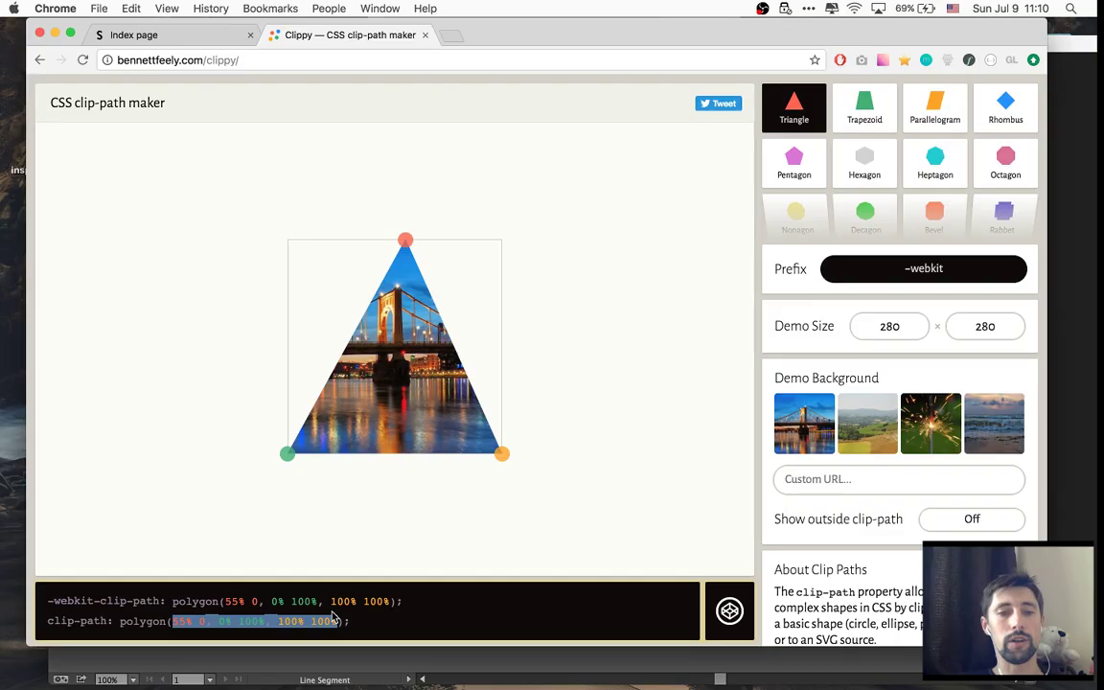
left_click_drag(405, 240, 346, 242)
left_click(374, 623)
triple_click(150, 621)
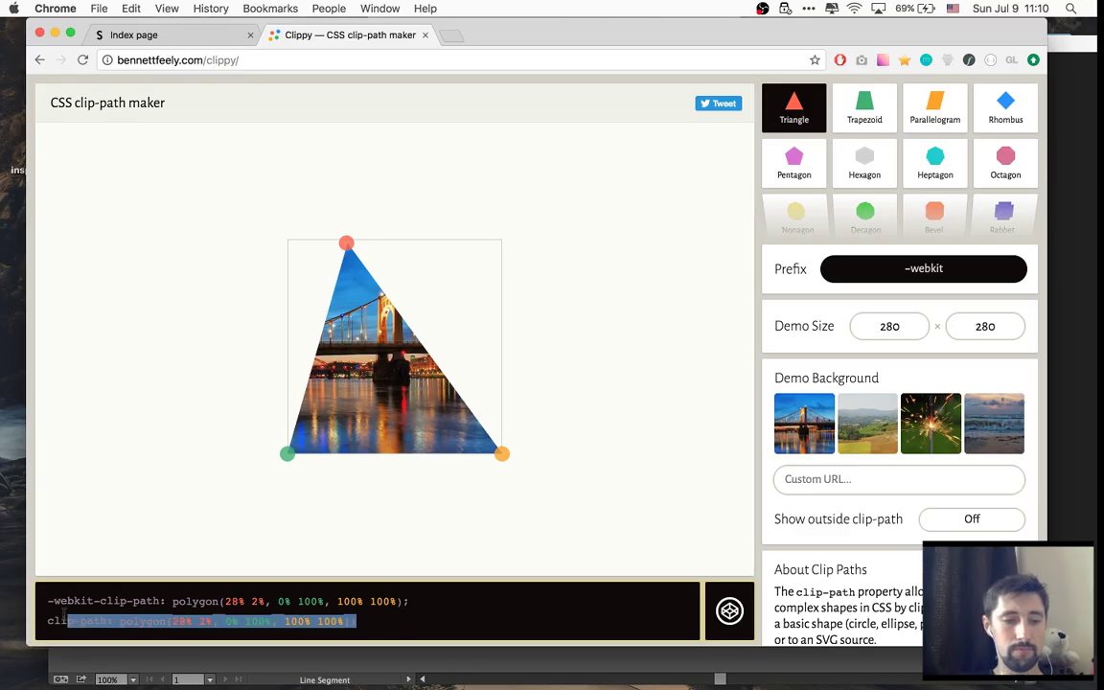
- Switch to Sublime Text, add a div with class "canvas" below the heading in page.html, and save the file
key("ctrl+Up")
left_click(812, 362)
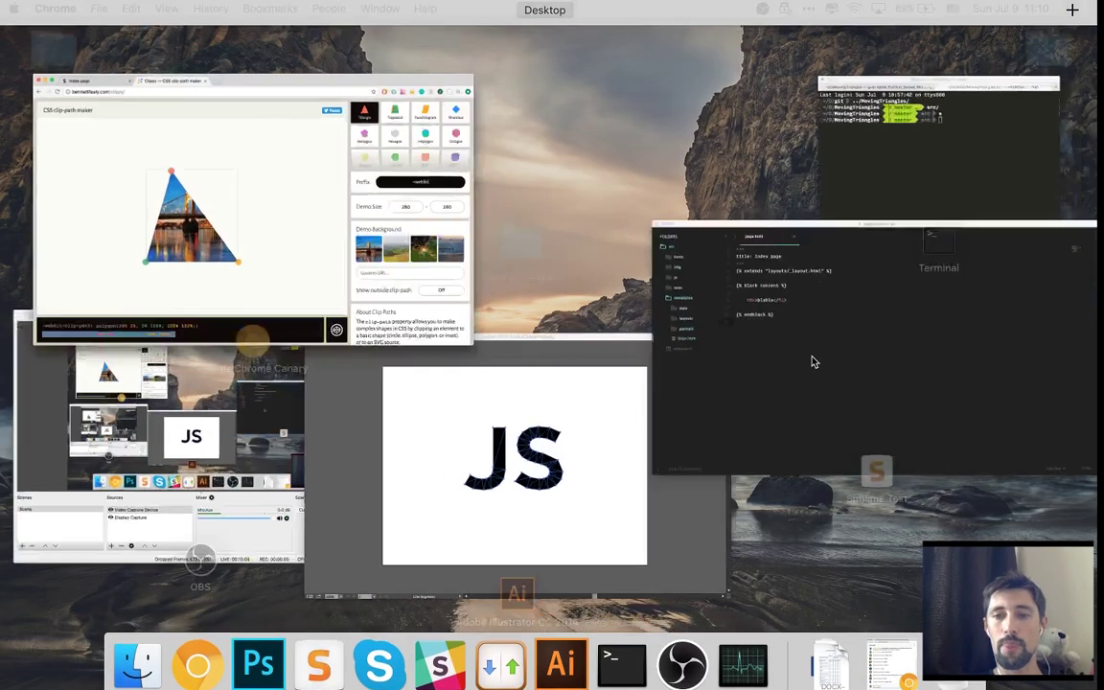
left_click(536, 219)
key("Return")
key("Return")
key("Return")
type("div")
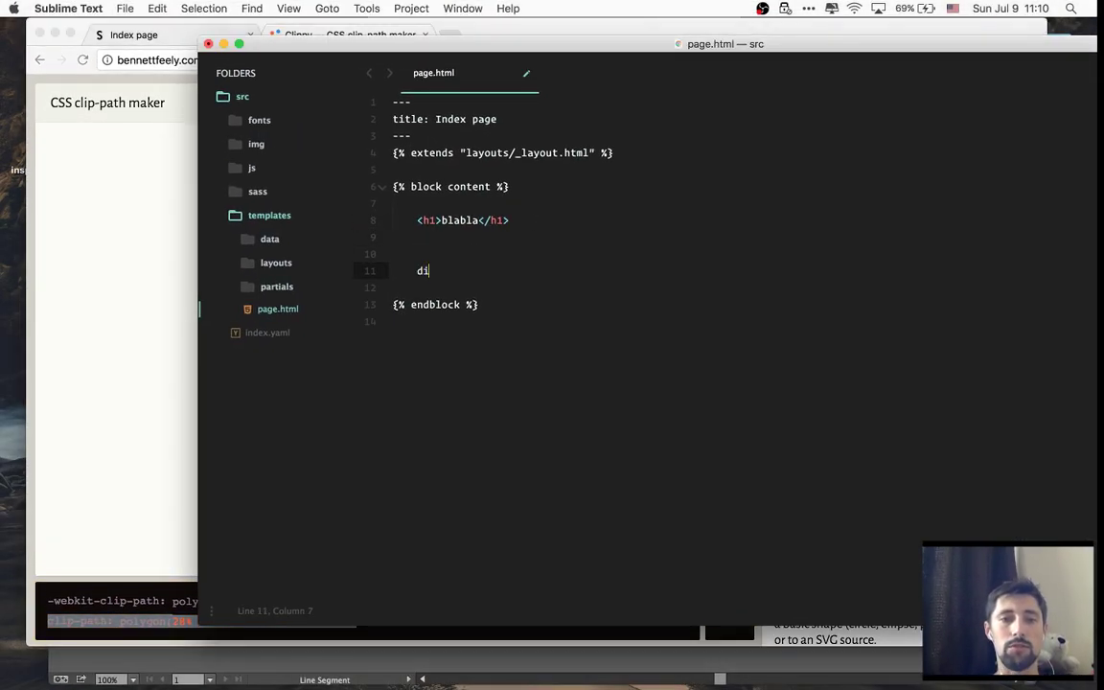
key("Tab")
type("canvas")
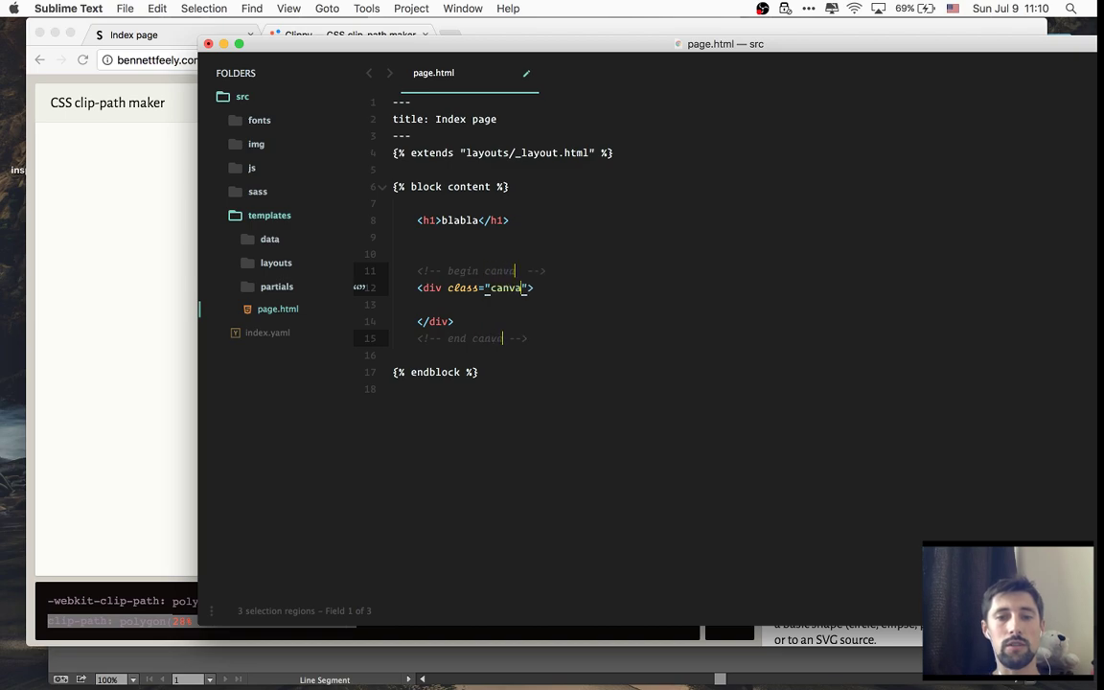
key("super+s")
- Nest an empty div with class "t" inside the canvas div and save page.html
key("Tab")
type(".tr")
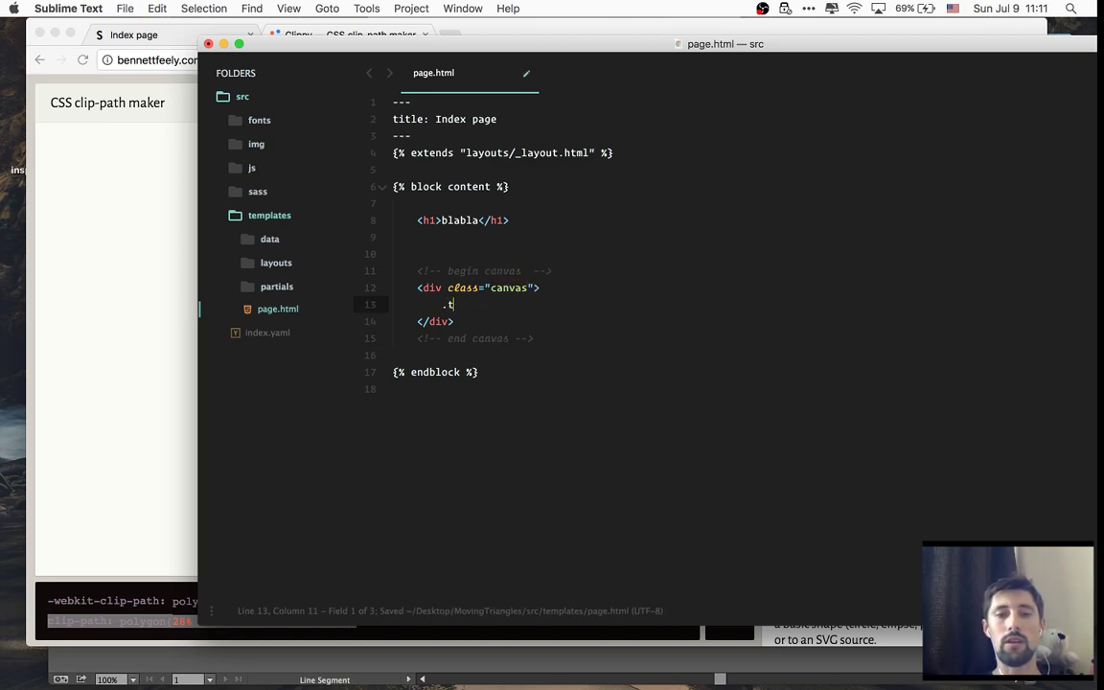
key("Tab")
key("Up")
key("Up")
key("Tab")
key("Down")
key("super+s")
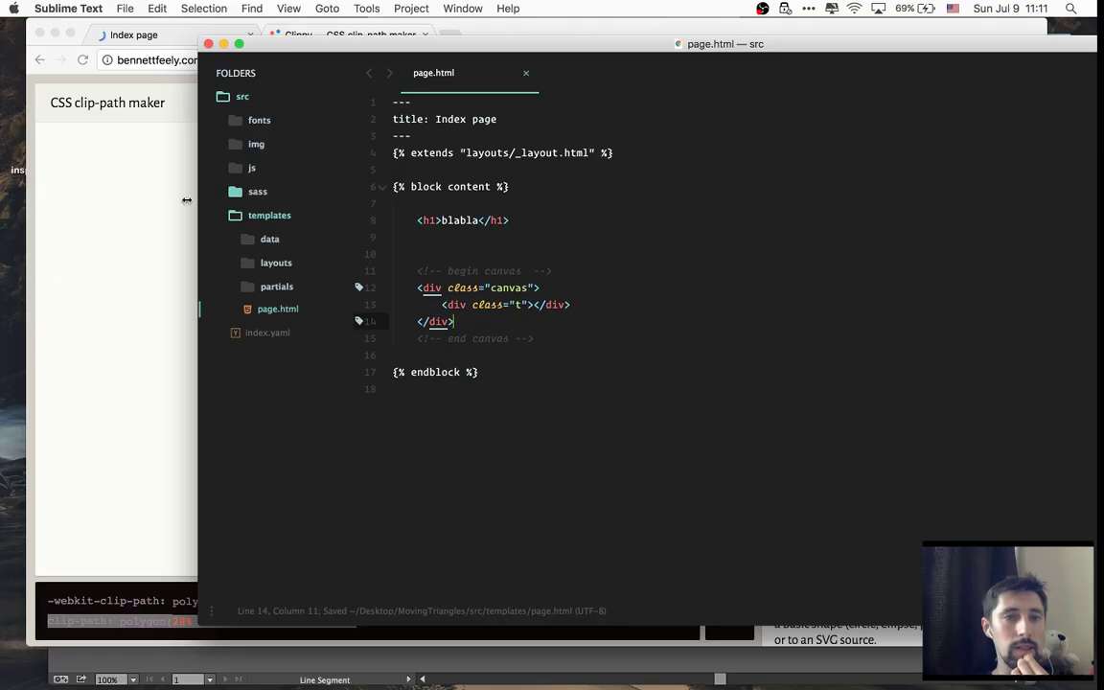
- Check the local index page in Chrome, and return to Sublime Text to open _common.sass from the sass folder
key("super+Tab")
key("super+1")
key("ctrl+Up")
left_click(817, 291)
left_click(258, 192)
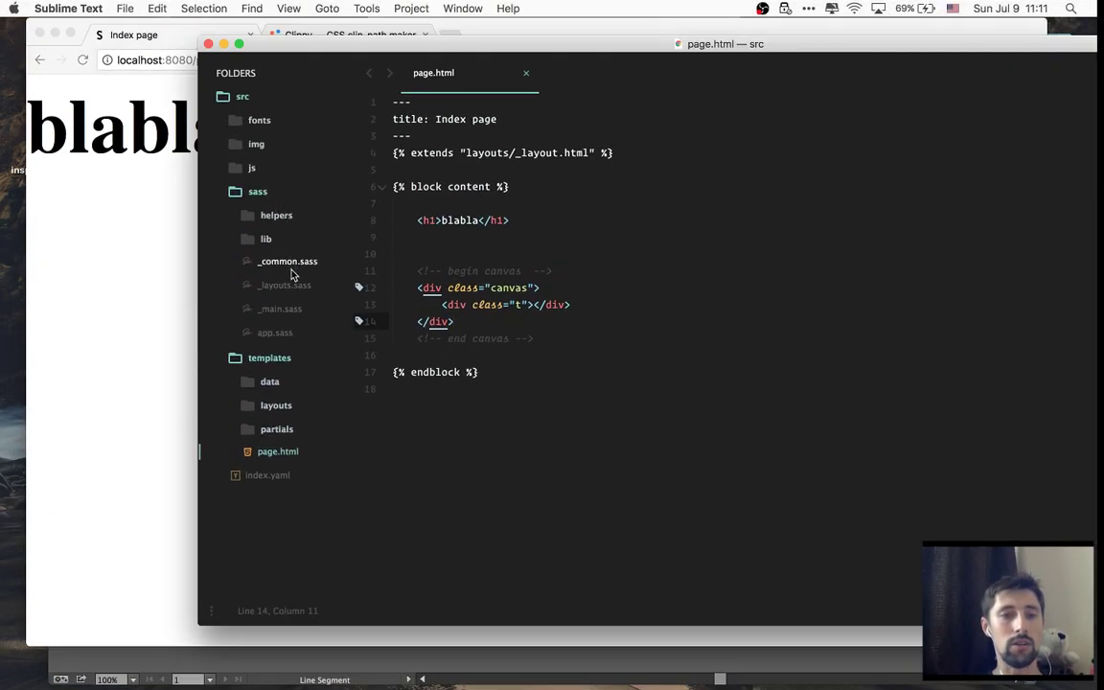
left_click(288, 261)
- Replace the contents of _common.sass with a .canvas rule set to position: relative
left_click_drag(568, 185, 333, 107)
key("BackSpace")
type(".canvas")
key("Return")
key("Tab")
type("pos")
key("Tab")
key("Return")
- Add a .t rule below .canvas with position: absolute
type(".t")
key("Return")
type("posa")
key("Tab")
key("Return")
- Give the .t rule a width of 800px and a height of 600px
type("w")
key("Tab")
type("700")
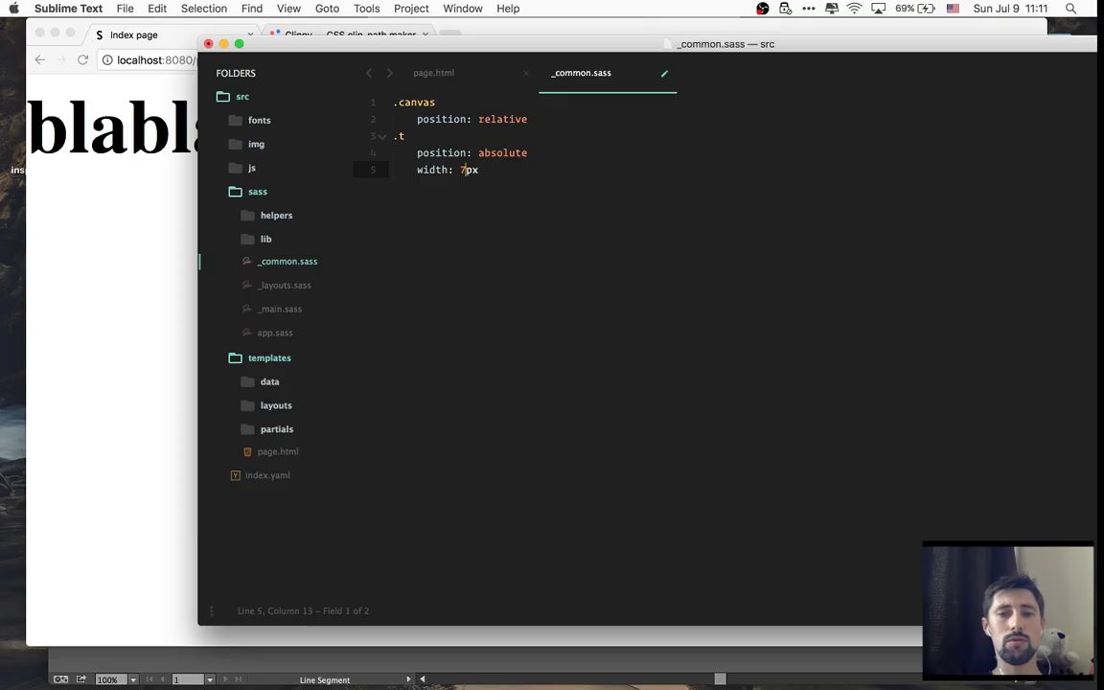
type("800")
key("Tab")
key("Return")
type("h")
key("Tab")
type("600")
- Set the .canvas rule's width to 800px and height to 600px, and save the stylesheet
left_click(576, 120)
key("Return")
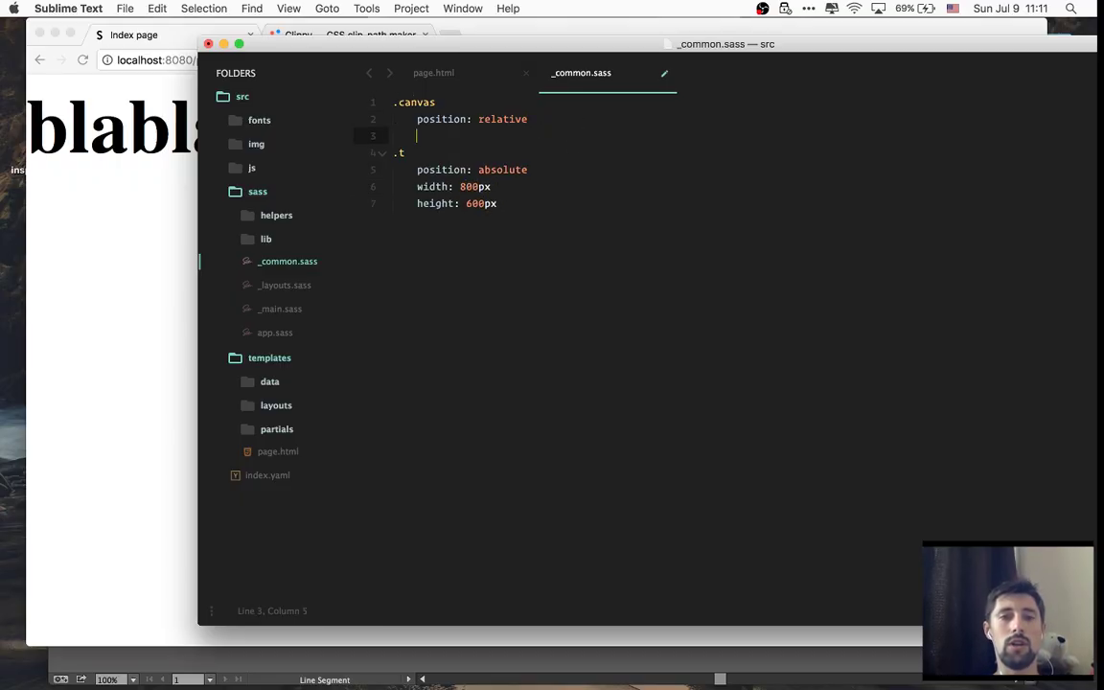
type("w")
key("Tab")
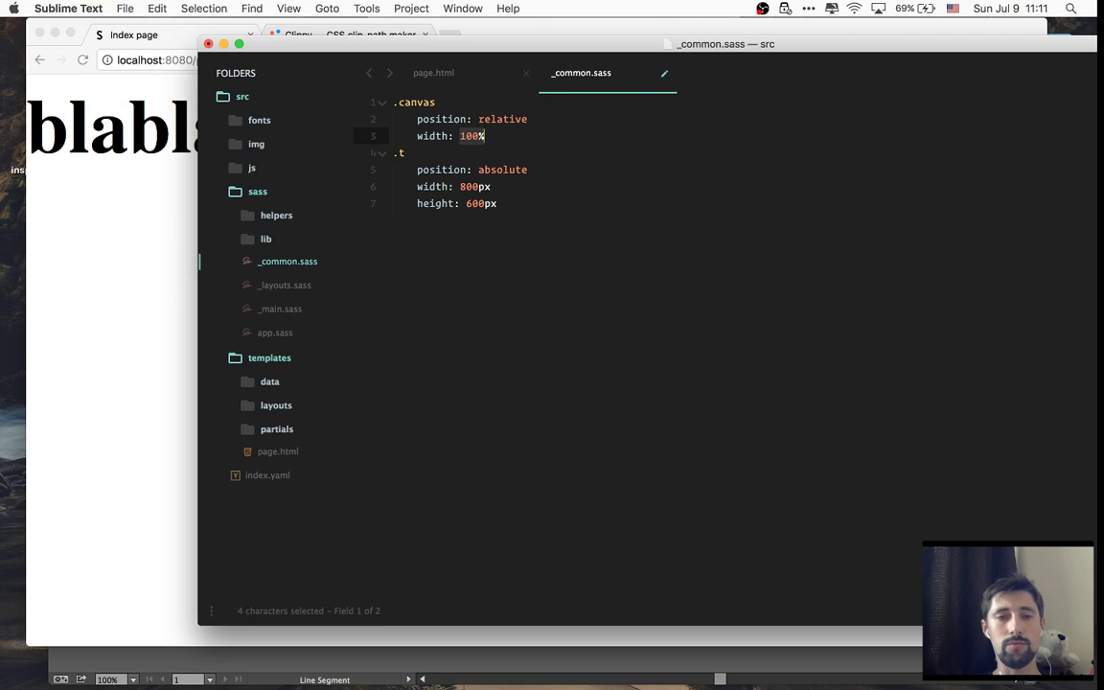
type("800")
key("Tab")
key("Return")
type("h")
key("Tab")
type("600")
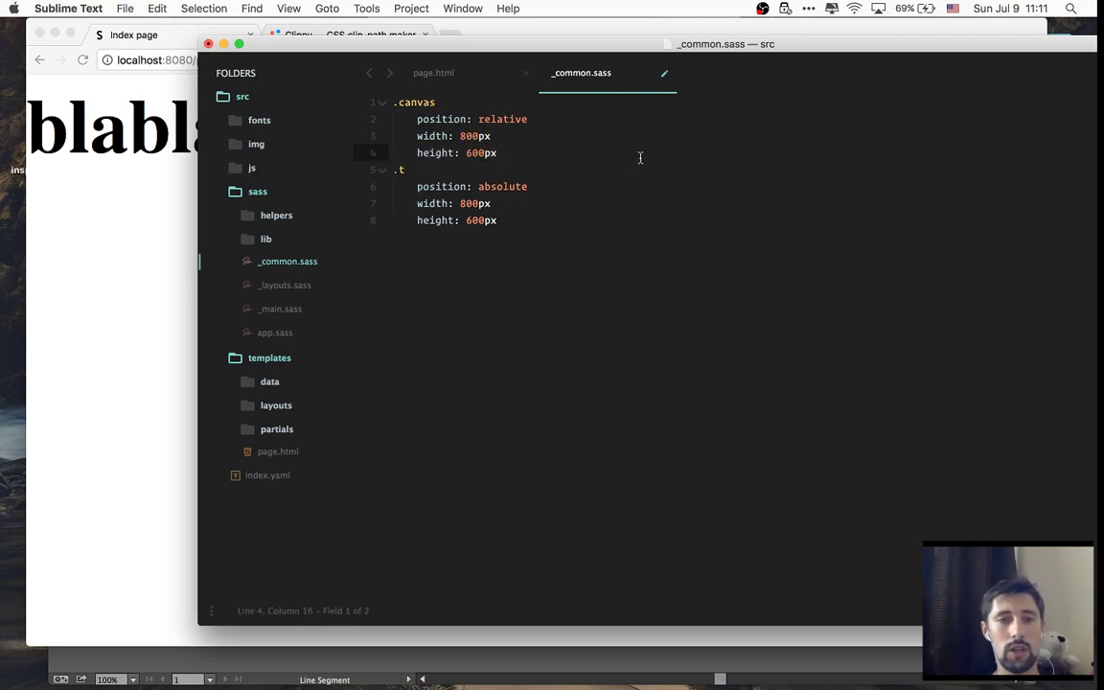
key("super+s")
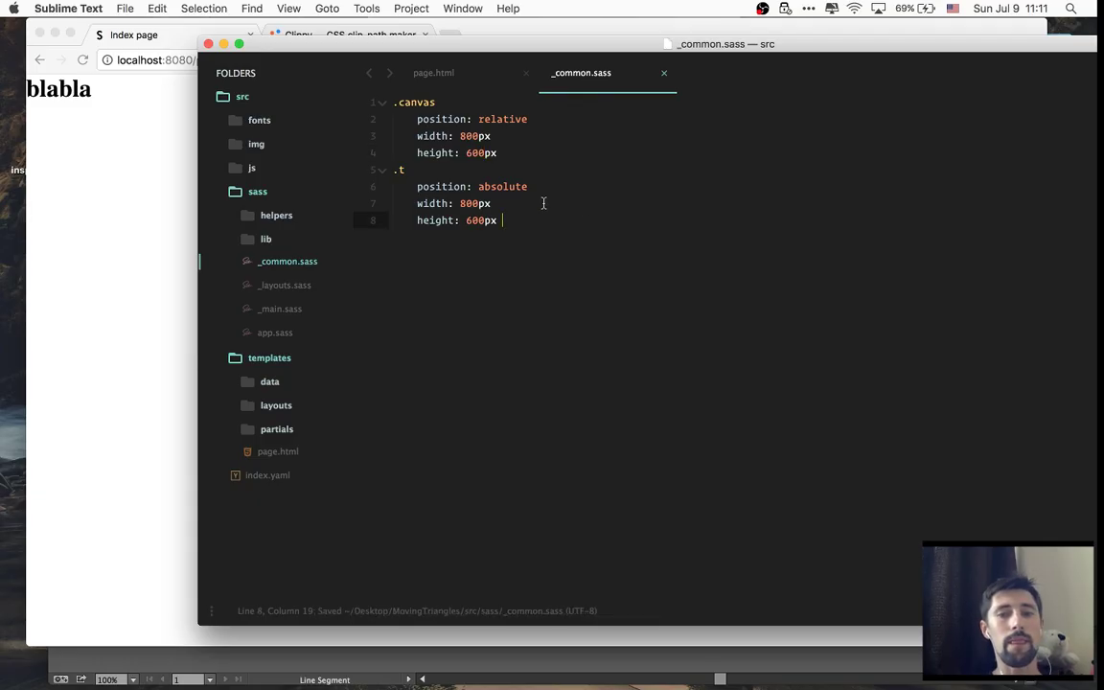
- Add a 1px solid green border to the .canvas rule, save, and view the page in Chrome
key("Return")
type("bo")
key("Tab")
key("Right")
type("re")
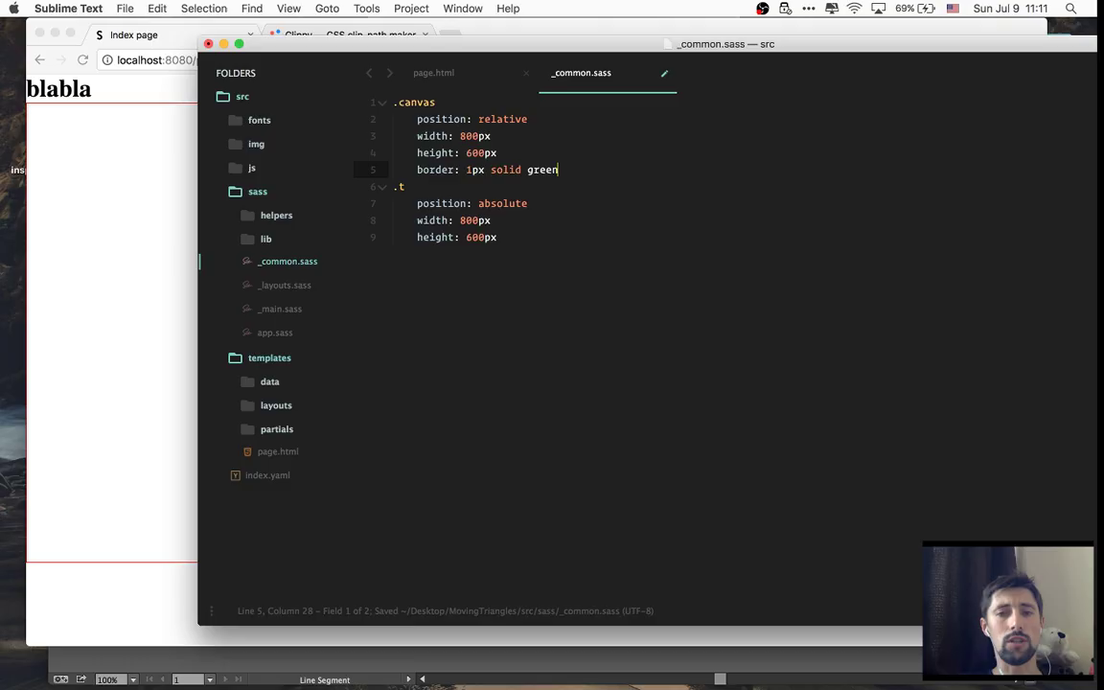
key("super+s")
left_click(133, 182)
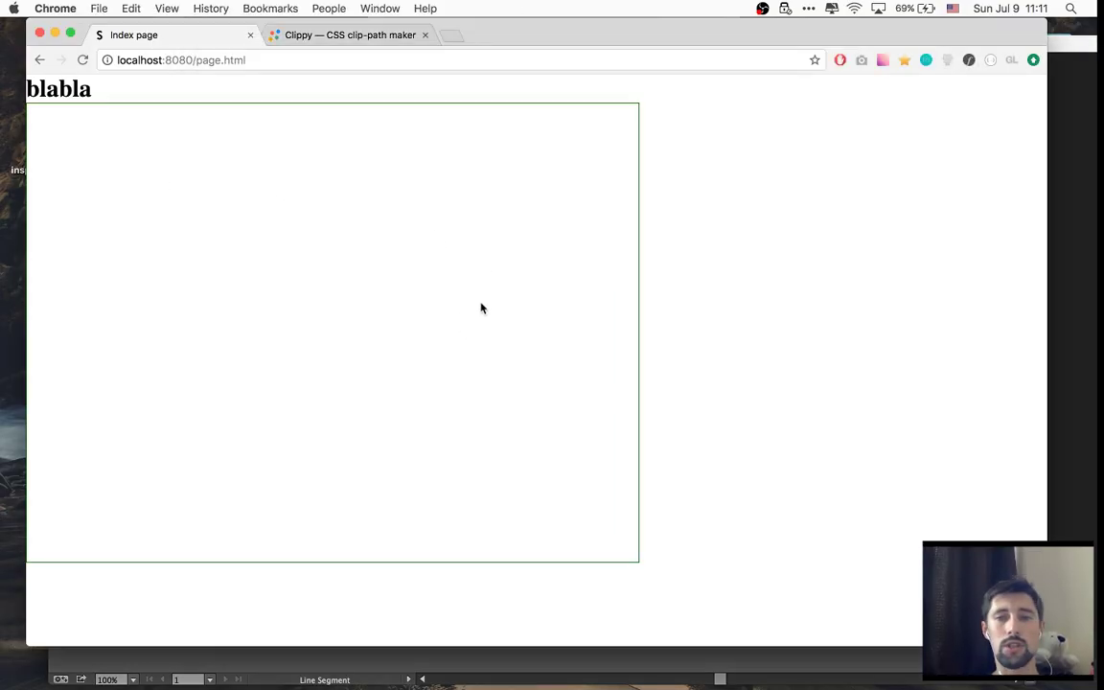
- Return to Sublime Text and add the copied clip-path: polygon(28% 2%, 0% 100%, 100% 100%) to the end of the .t rule
key("ctrl+Up")
left_click(773, 327)
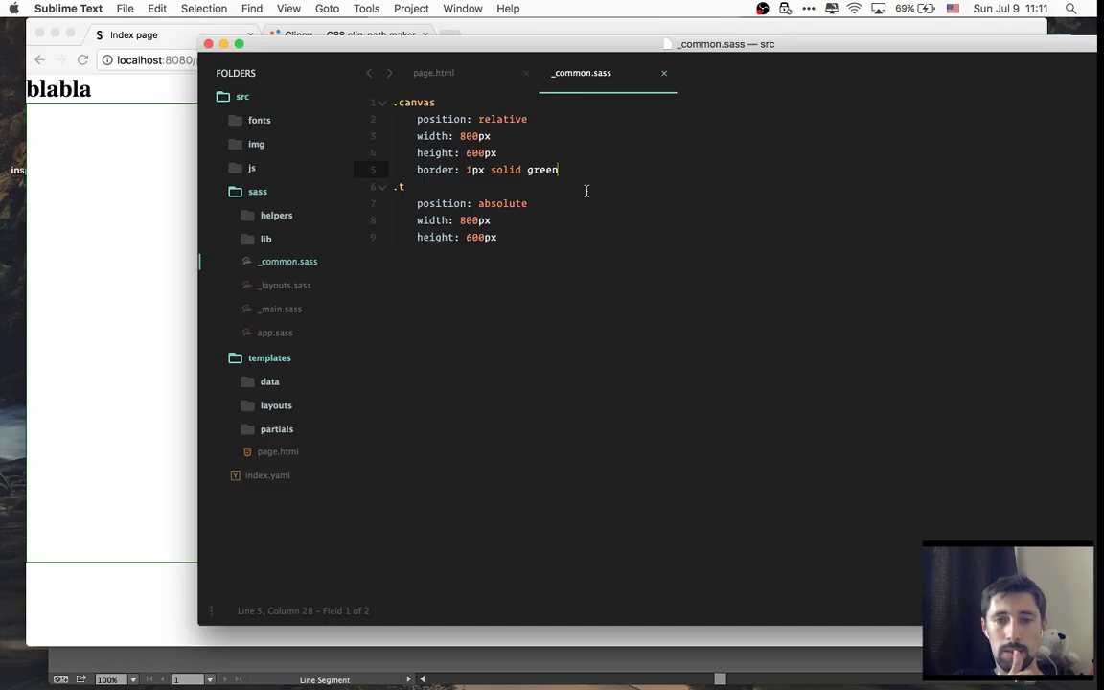
left_click(548, 245)
key("Return")
type("clip-path: polygon(20% 2%, 0% 100%, 100% 100%);")
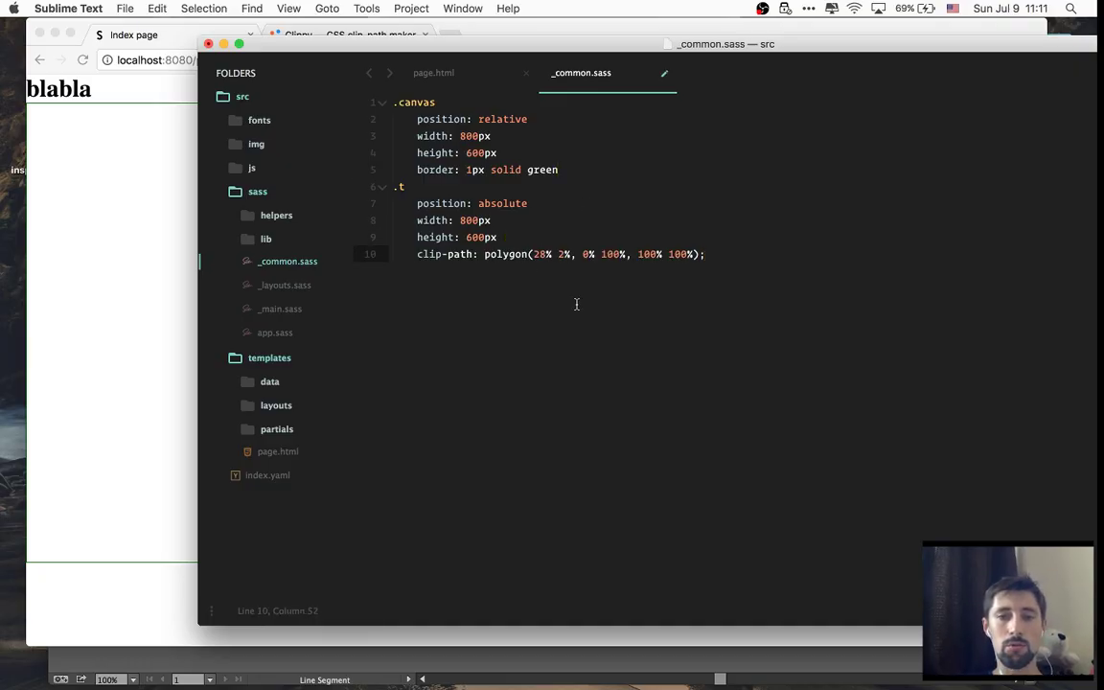
- Set the .t rule's background to #f00, cut its clip-path line, and save the stylesheet
left_click(566, 234)
key("Return")
type("bg")
key("Tab")
type("#f00")
key("Down")
key("super+Right")
key("super+shift+Left")
key("super+x")
key("super+s")
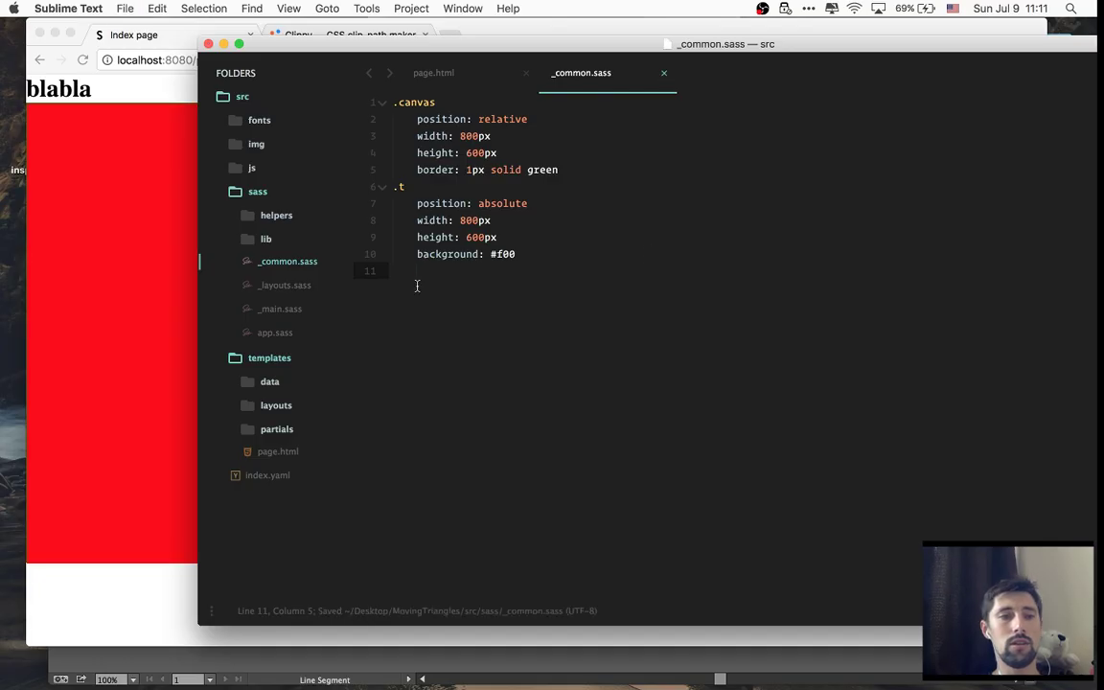
- Paste the clip-path line back into .t without its trailing semicolon, save, and view the page in Chrome
key("super+v")
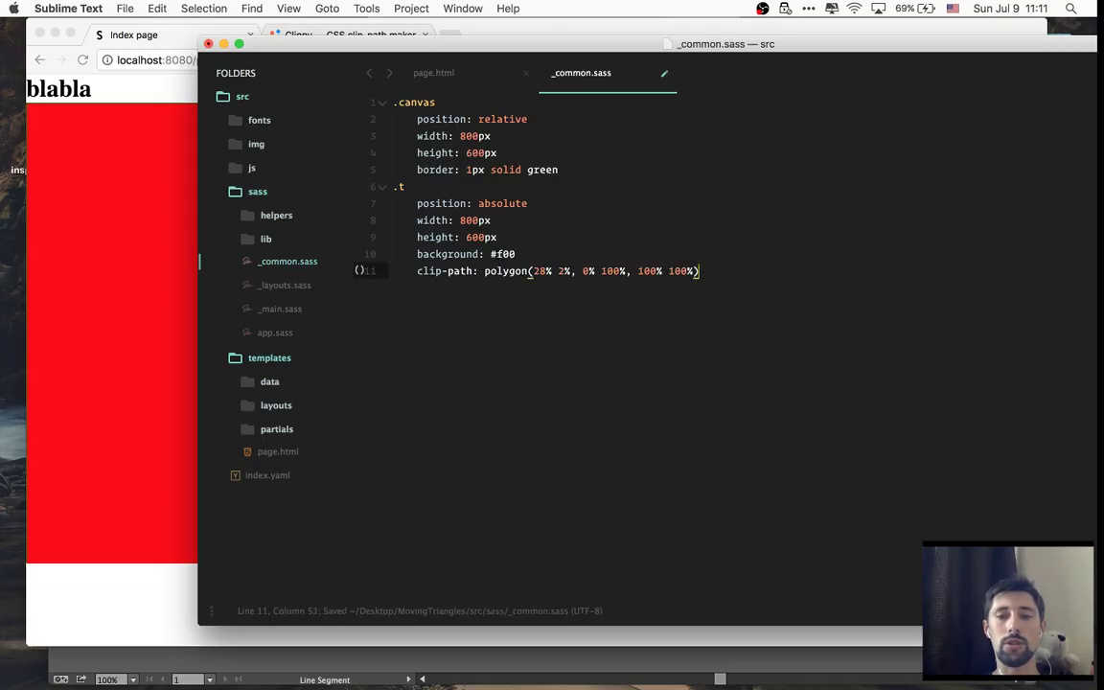
key("super+s")
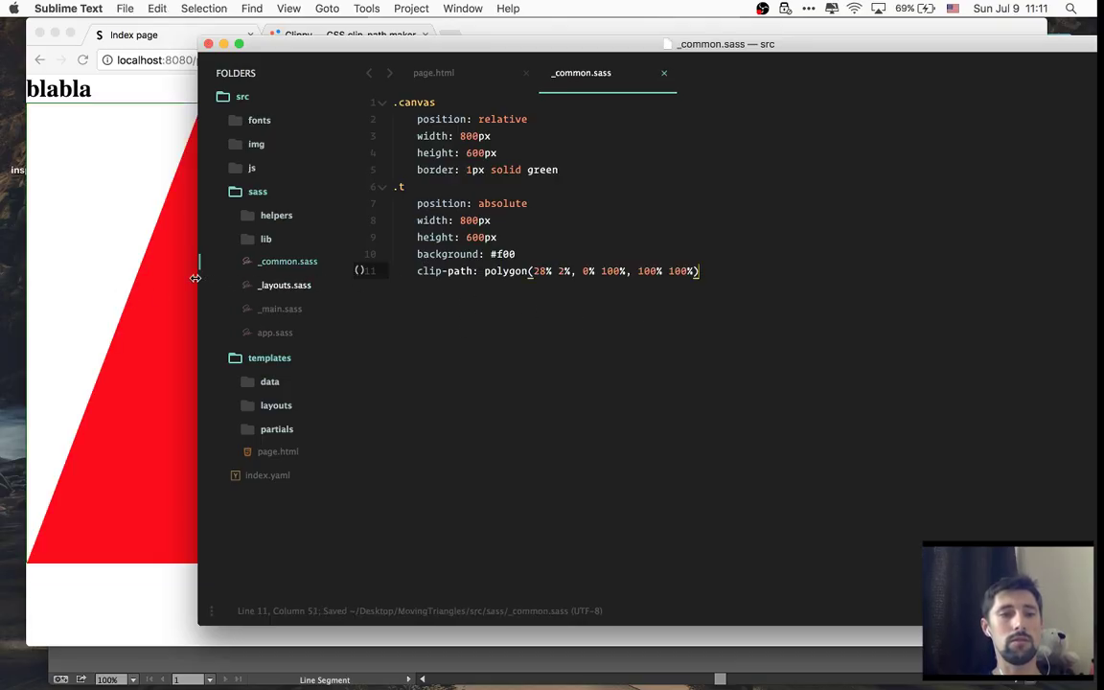
left_click(163, 300)
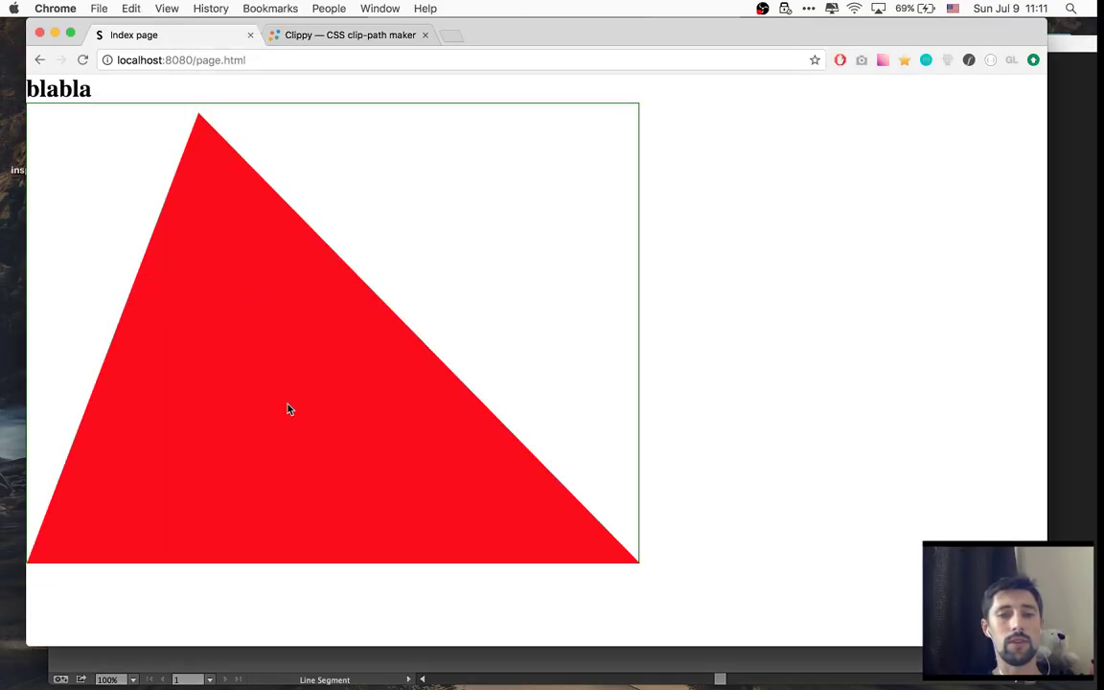